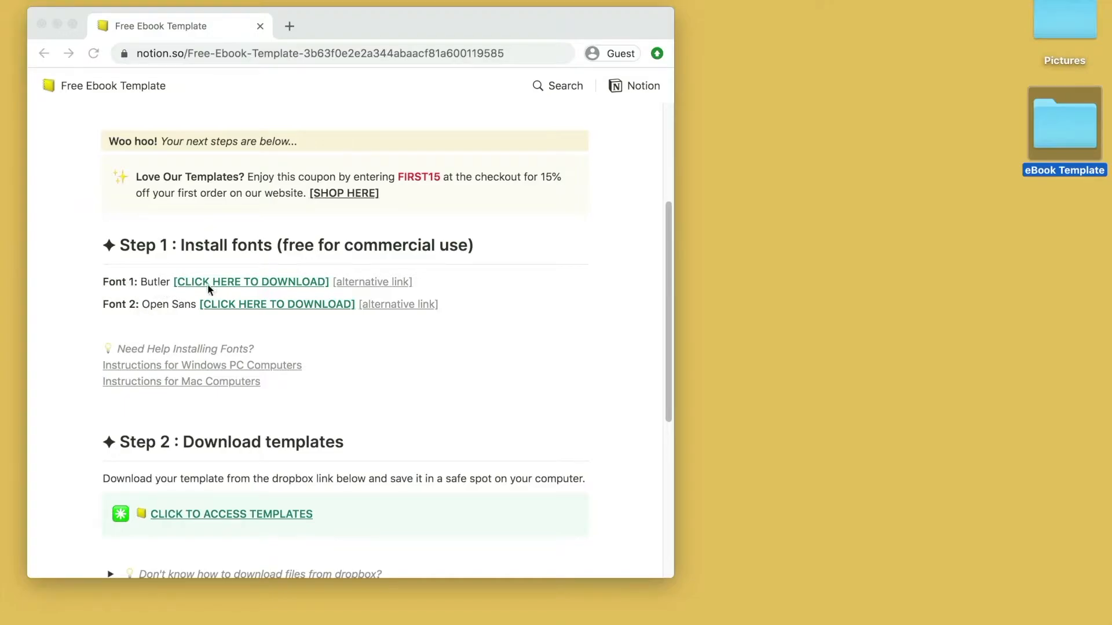
- Download the Open Sans and Butler font files and open the access link for the ebook templates
left_click(227, 314)
left_click(239, 286)
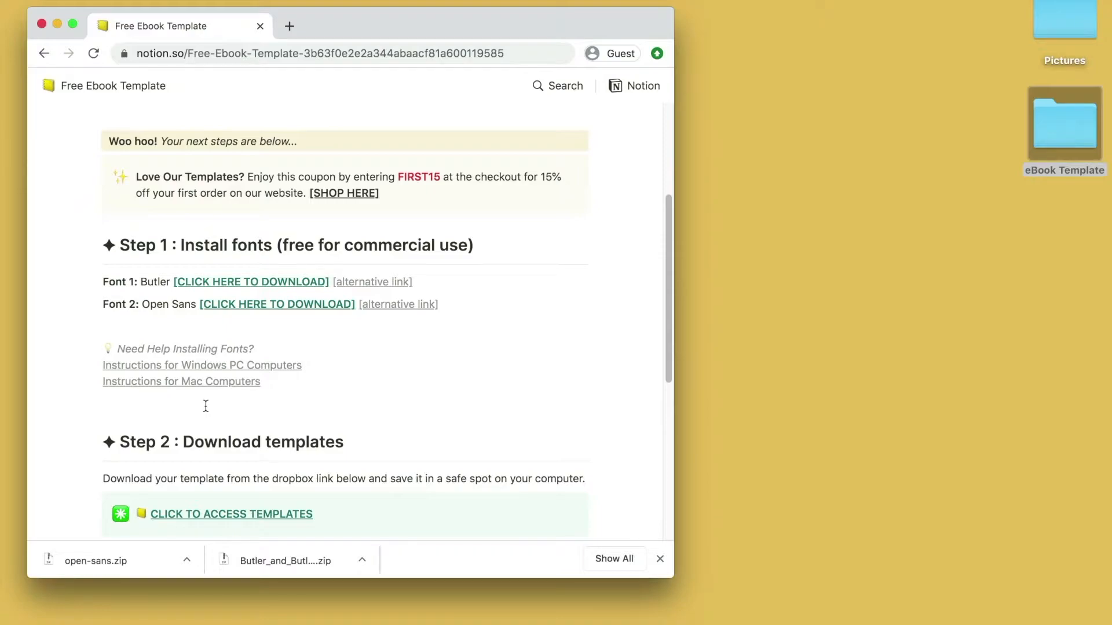
scroll(205, 406, "down", 1)
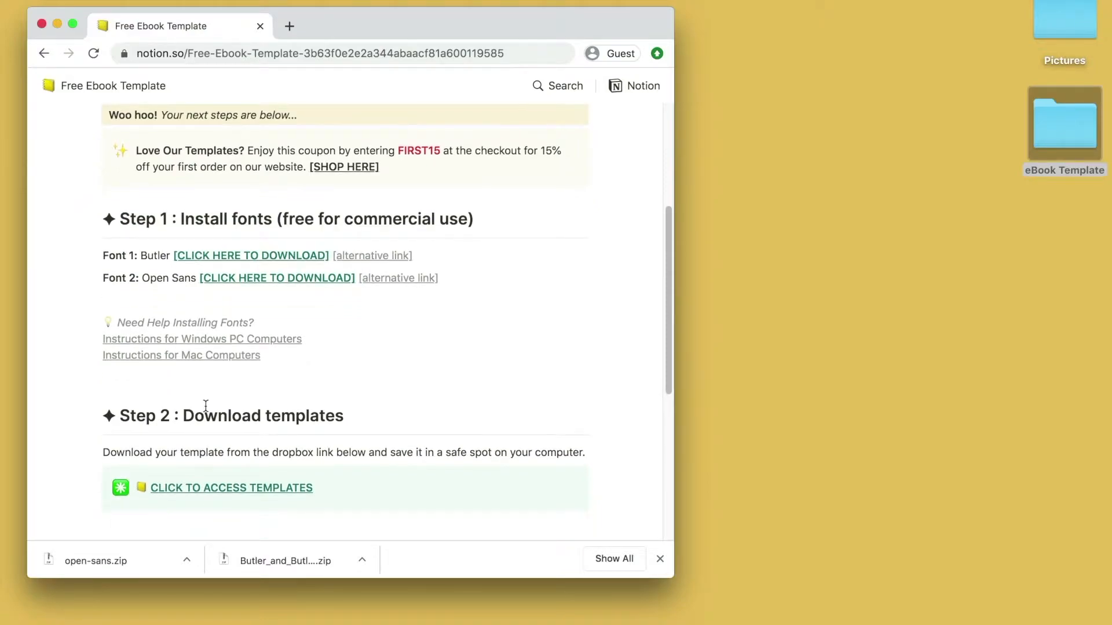
left_click(181, 488)
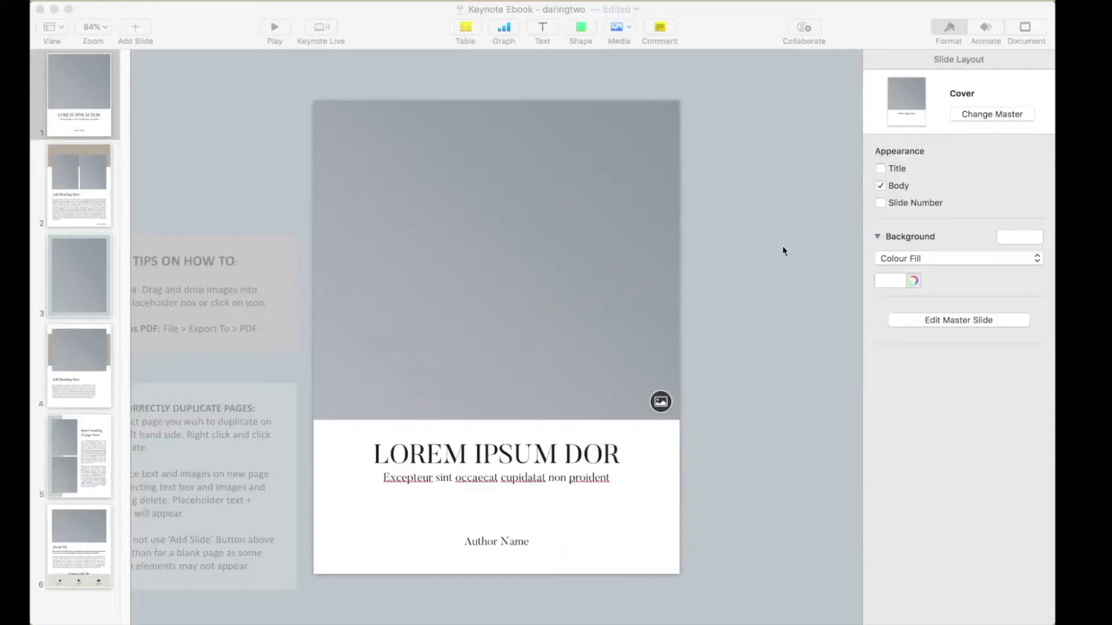
- Replace the placeholder title on the cover page with DARINGTWO EBOOK
left_click(519, 456)
double_click(517, 454)
left_click_drag(621, 455, 374, 457)
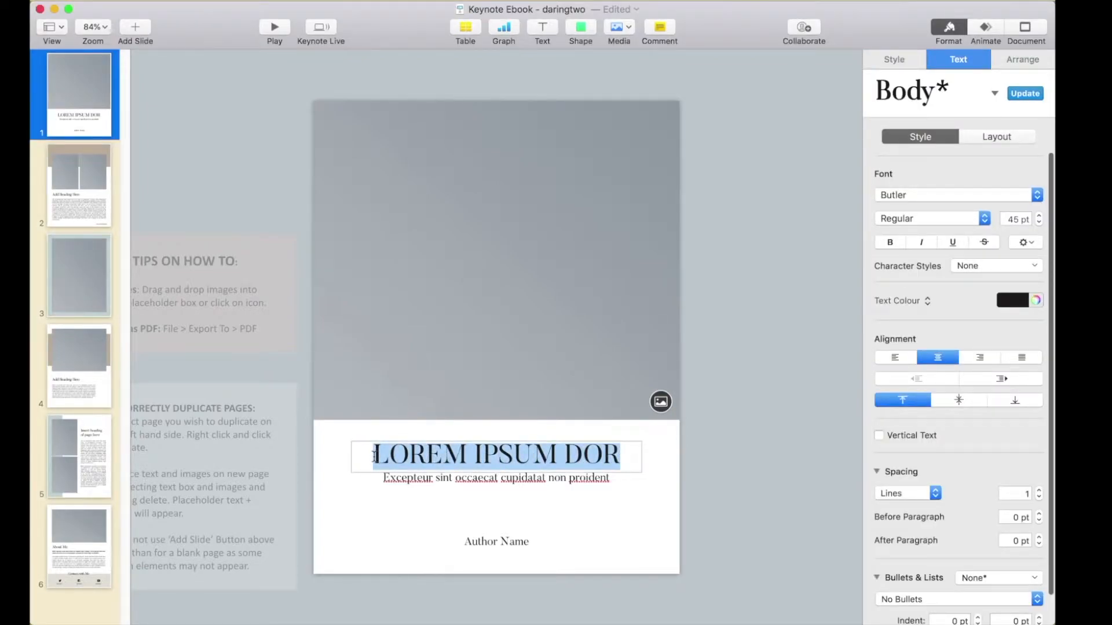
type("DARINGTWO EBOOK")
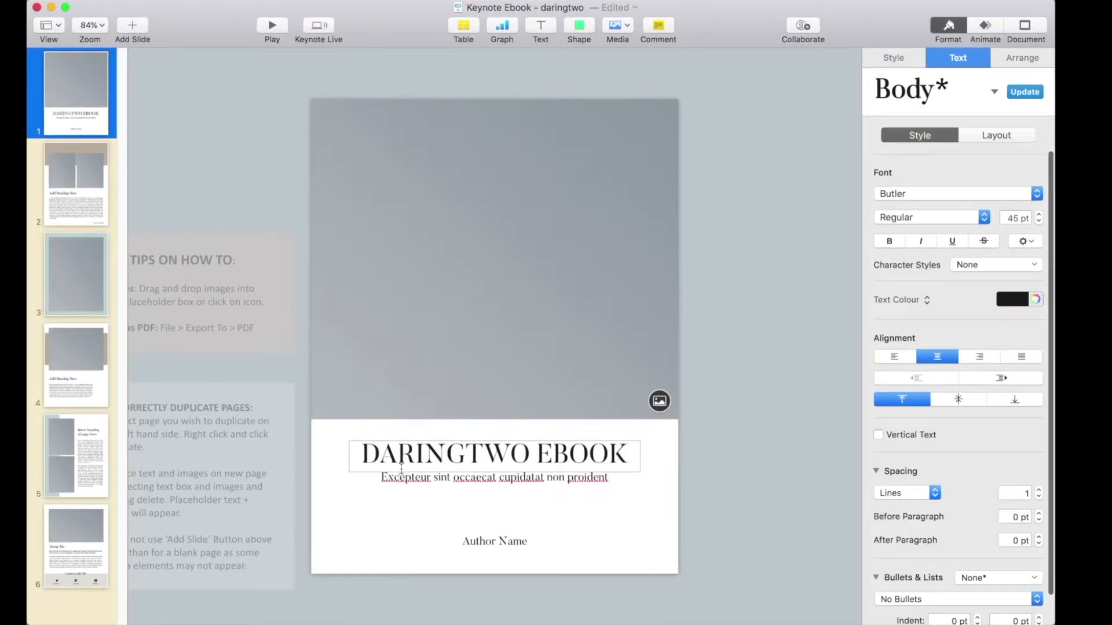
double_click(443, 478)
left_click(472, 541)
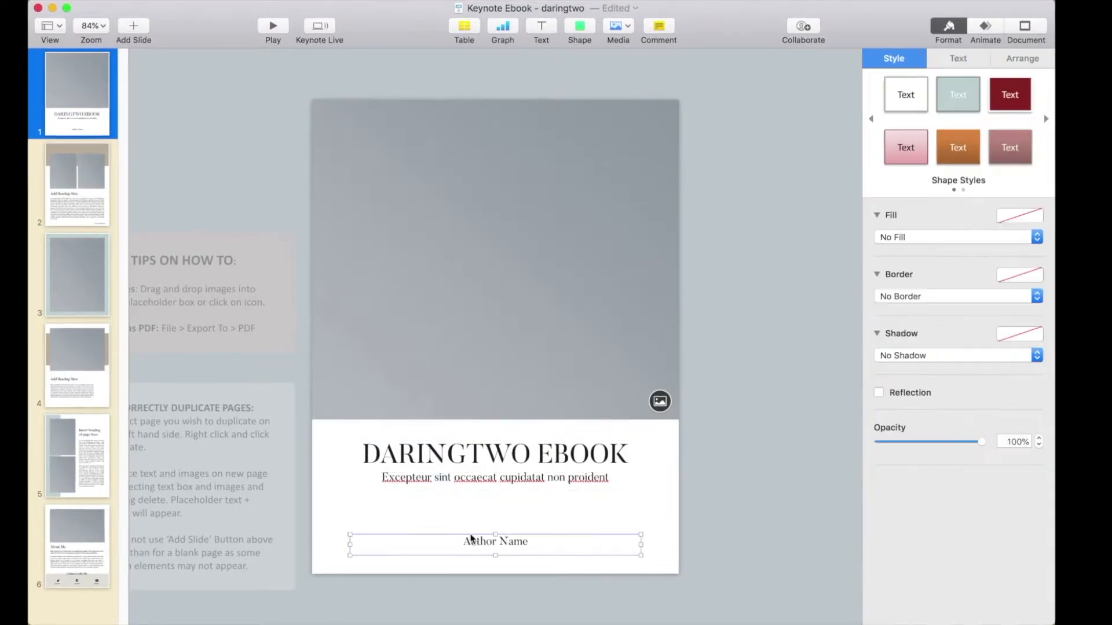
left_click(96, 210)
left_click(80, 386)
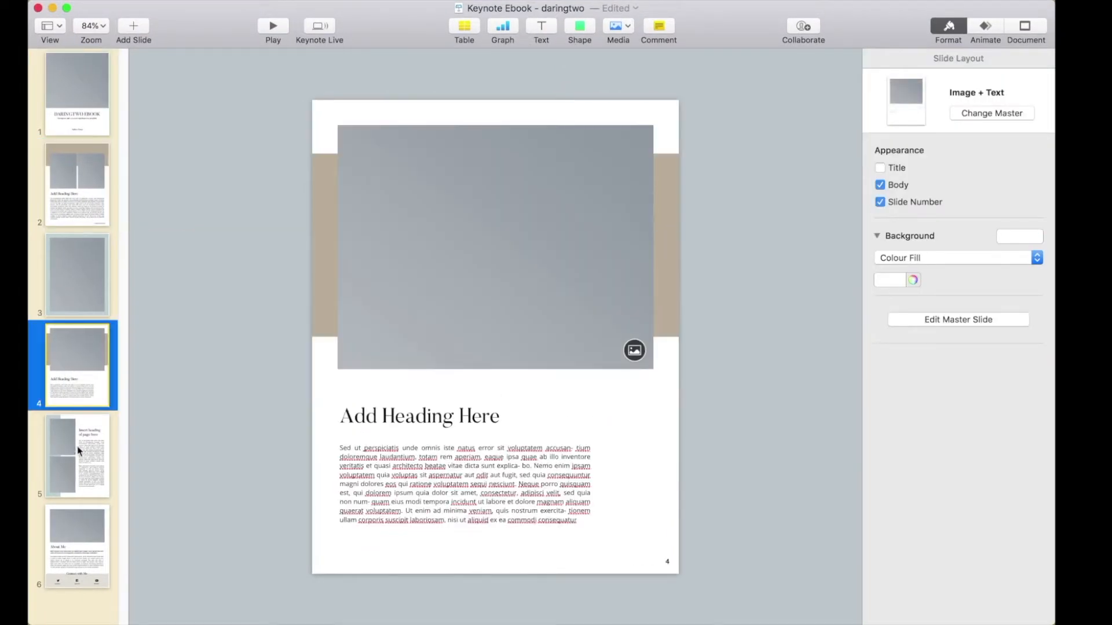
left_click(78, 451)
- Fill the image placeholder on the cover page with 1.jpg from the Pictures folder on the desktop
left_click(84, 122)
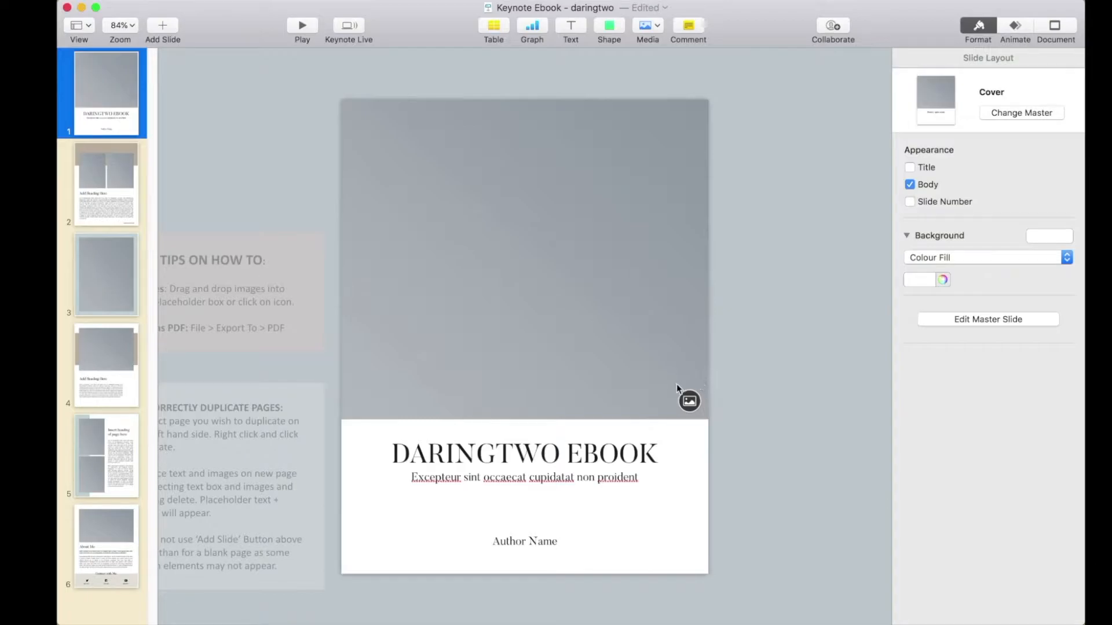
left_click_drag(1082, 262, 951, 262)
left_click(1027, 60)
double_click(1027, 60)
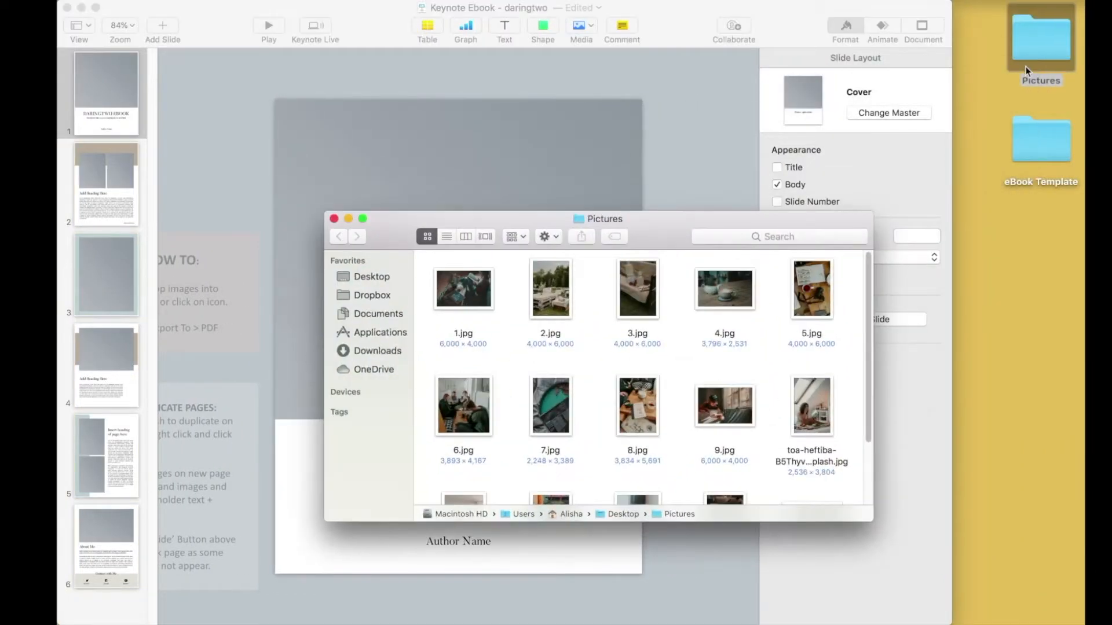
left_click_drag(671, 233, 996, 143)
left_click_drag(790, 186, 558, 301)
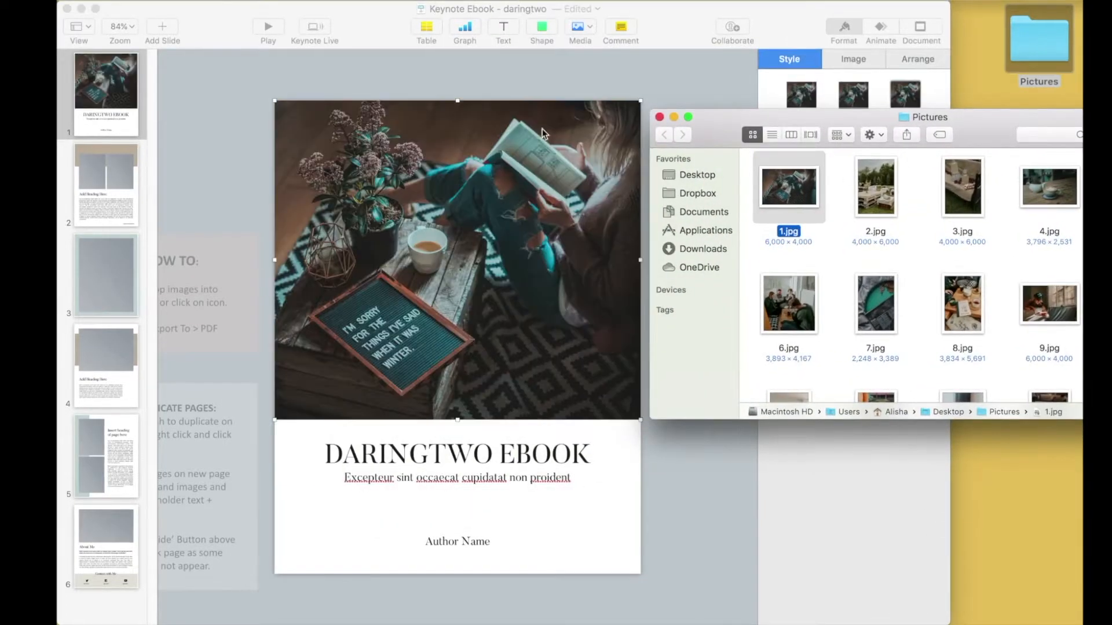
left_click(530, 85)
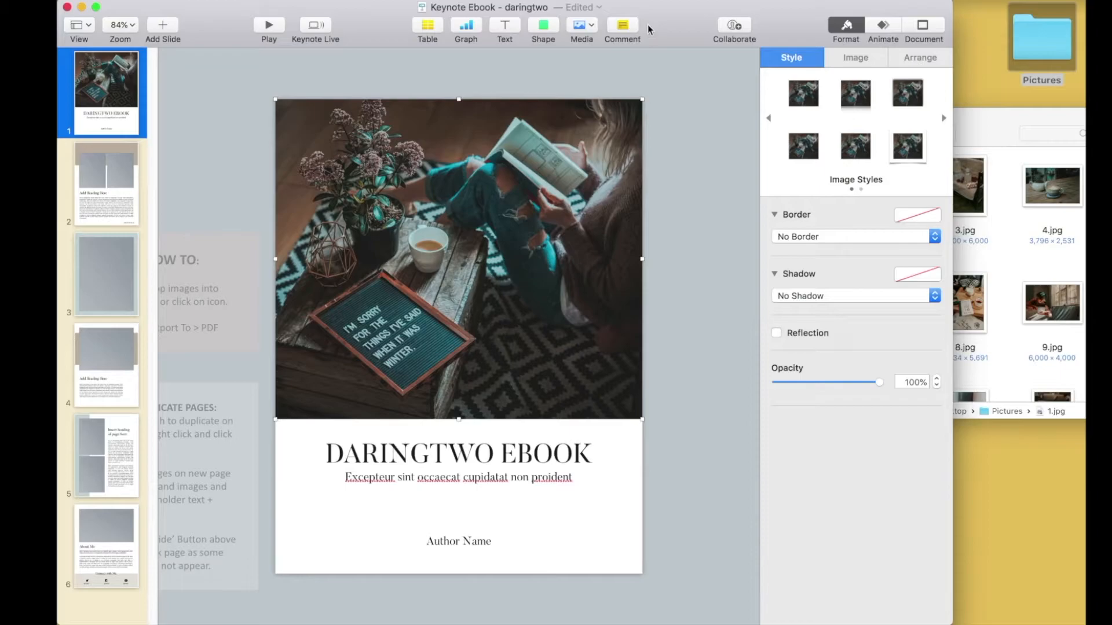
- Edit the mask of the cover photo and enlarge the picture slightly within its frame
double_click(562, 224)
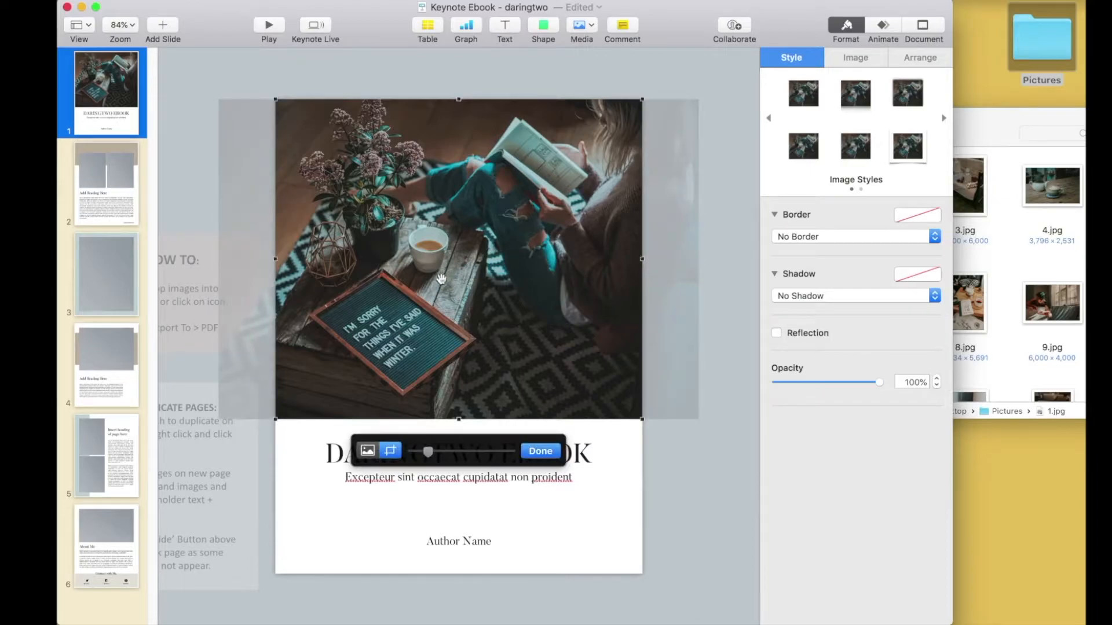
mouse_move(459, 284)
left_mouse_down()
mouse_move(476, 284)
mouse_move(458, 286)
left_mouse_up()
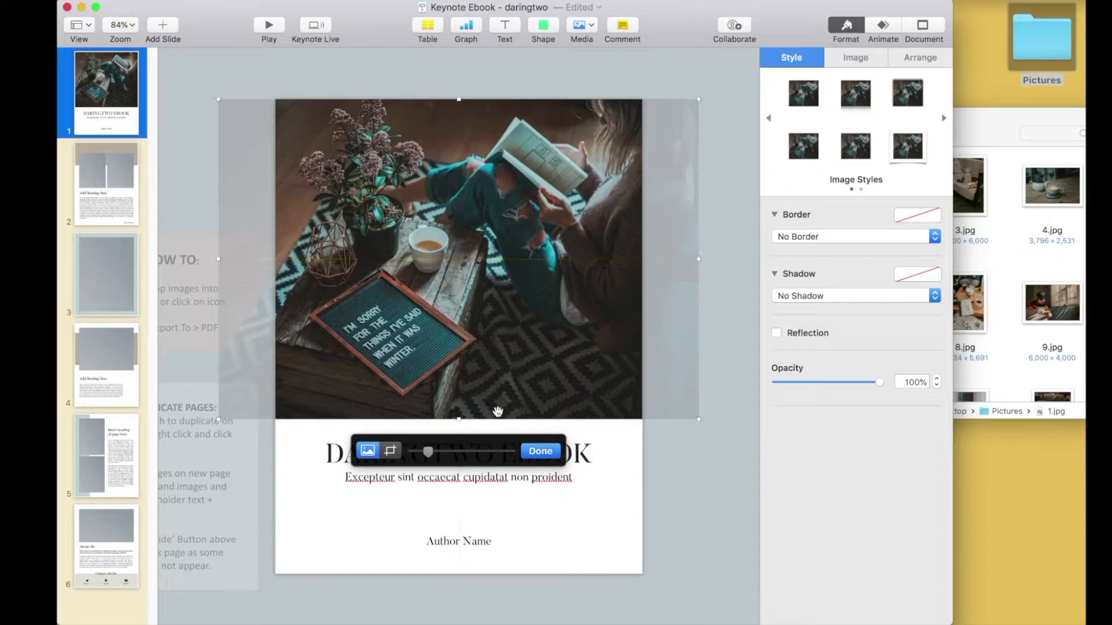
left_click_drag(428, 453, 431, 455)
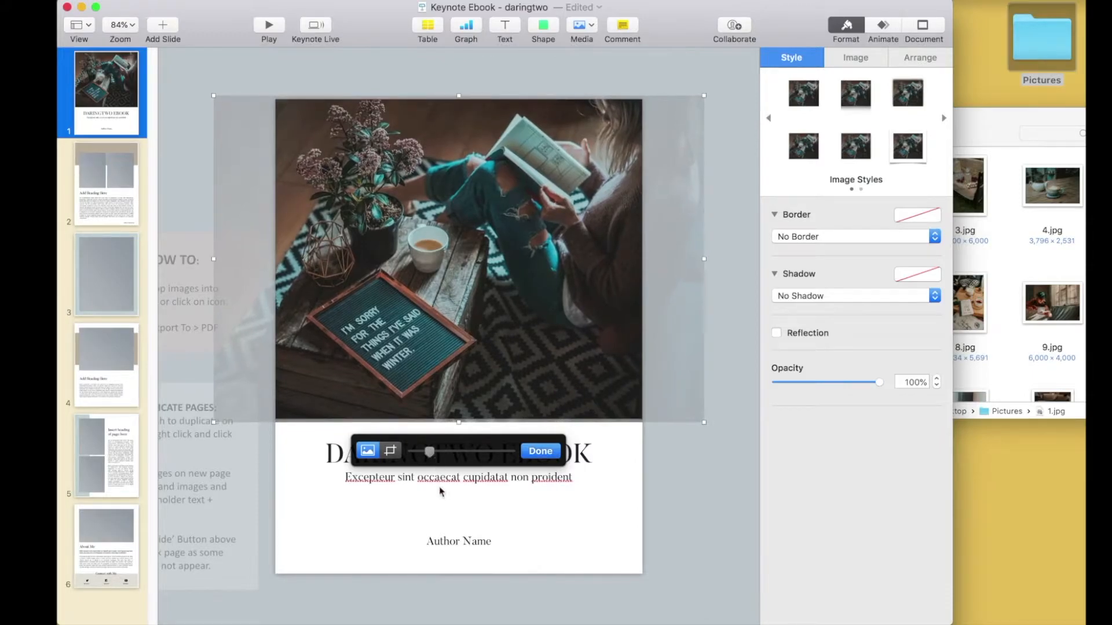
left_click(547, 457)
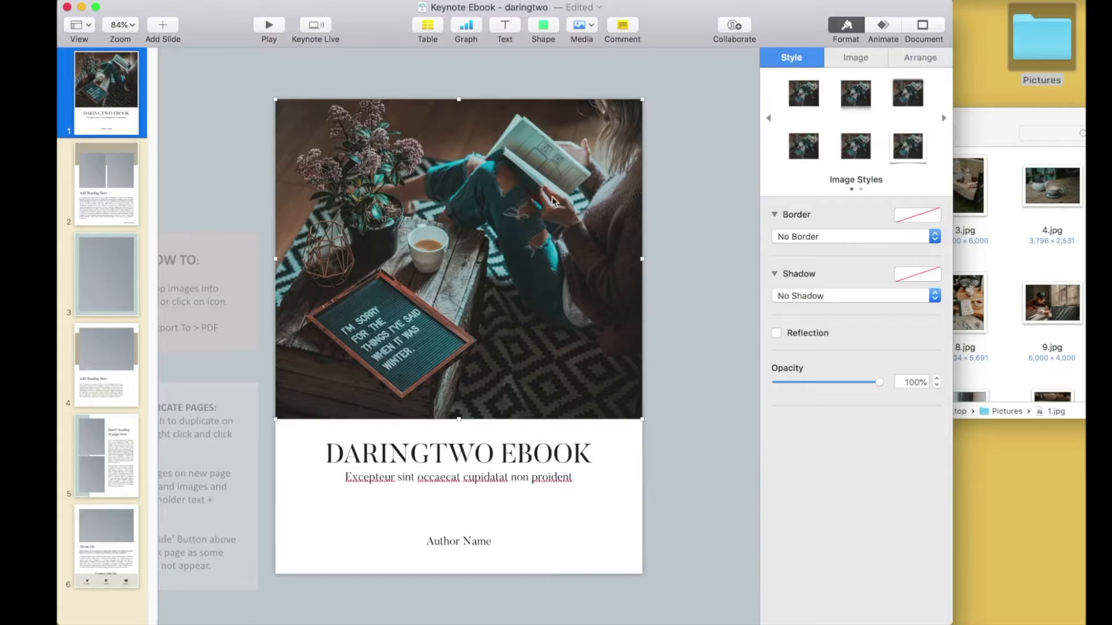
left_click(678, 339)
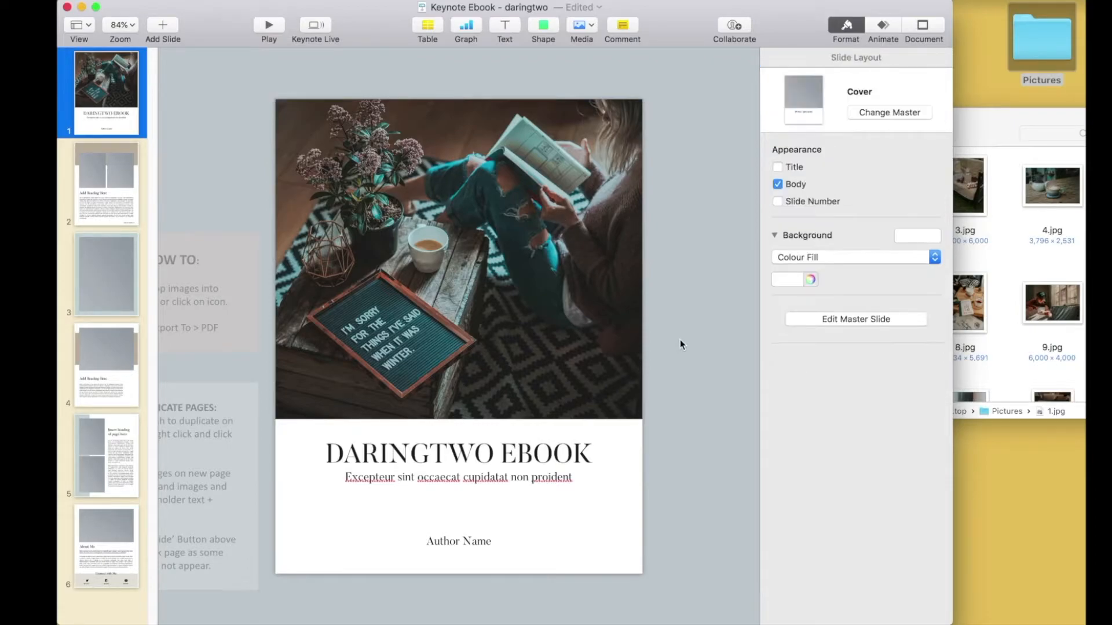
- Fill the two image placeholders on page 2 with 2.jpg in the first and 3.jpg in the second
left_click(113, 208)
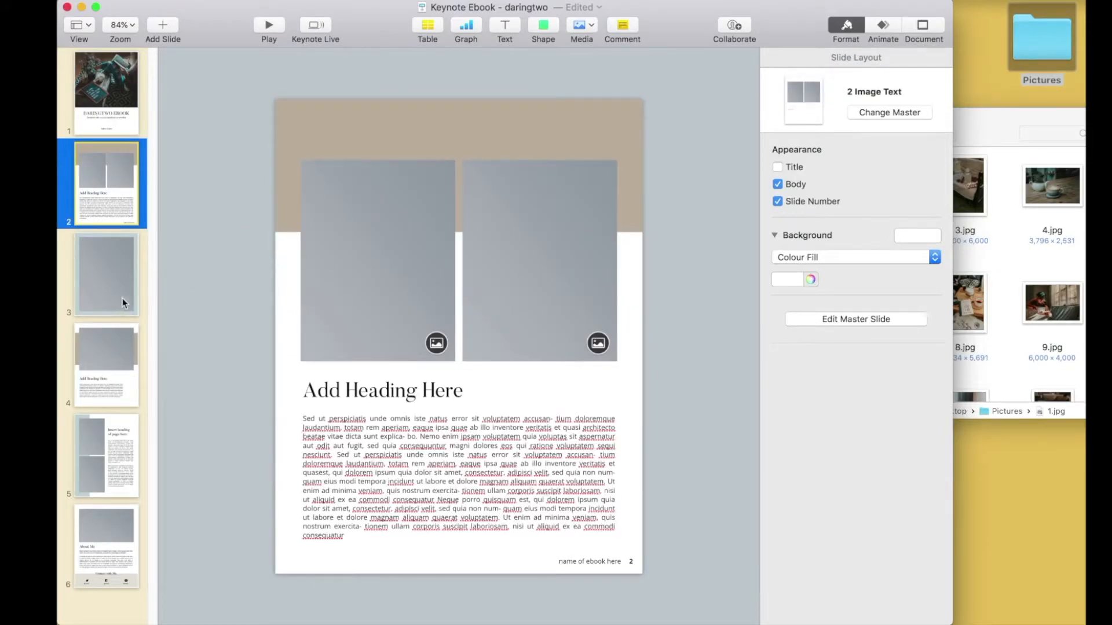
left_click(985, 128)
left_click_drag(880, 188, 379, 255)
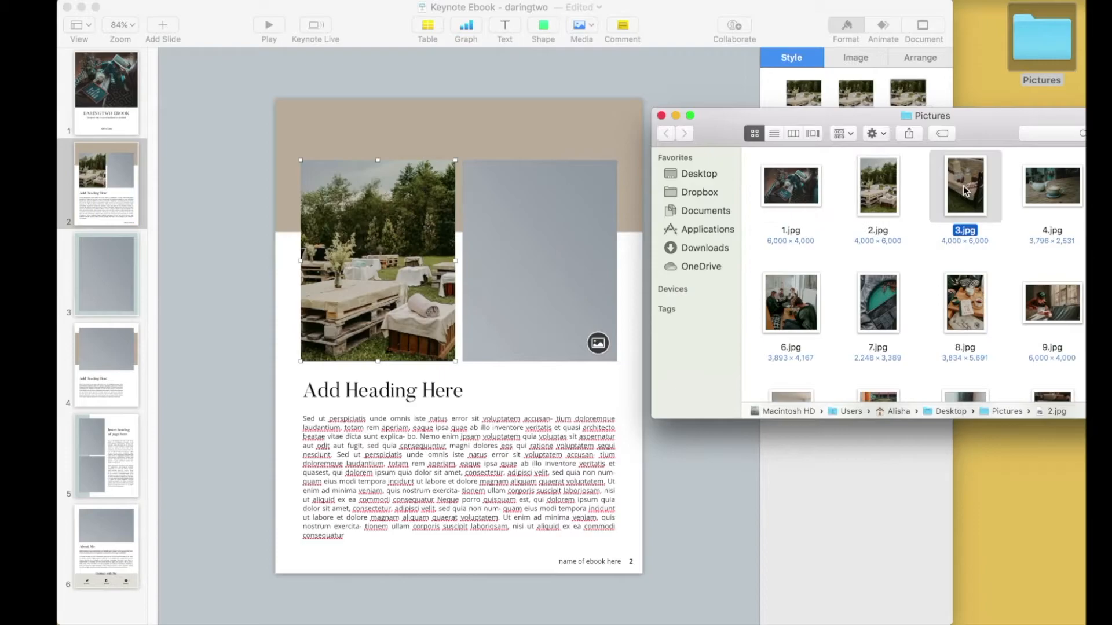
left_click_drag(965, 188, 538, 255)
- Fill the full-page image placeholder on page 3 with 4.jpg
left_click(107, 275)
left_click_drag(1052, 186, 549, 282)
double_click(488, 282)
- Fill the image placeholder above the heading on page 4 with 5.jpg
left_click(112, 367)
left_click(984, 124)
left_click_drag(793, 302, 631, 316)
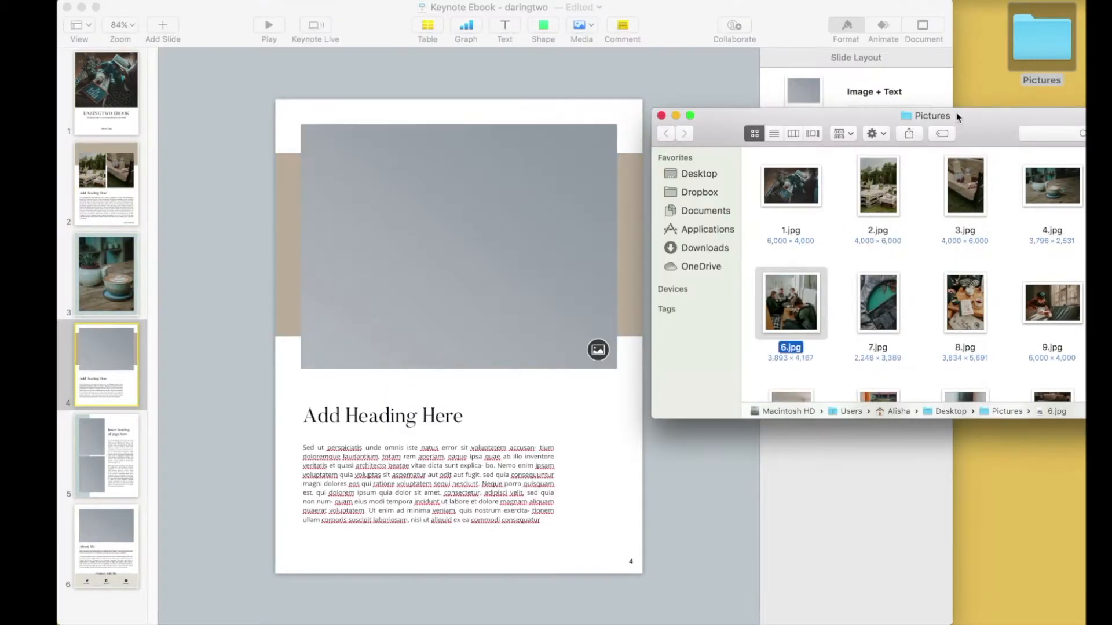
left_click_drag(957, 115, 858, 116)
left_click_drag(1046, 181, 487, 249)
left_click_drag(554, 418, 718, 520)
- Fill the image placeholders on page 5 with 6.jpg in the upper one and 7.jpg in the lower one
left_click(126, 453)
left_click_drag(1040, 299, 375, 229)
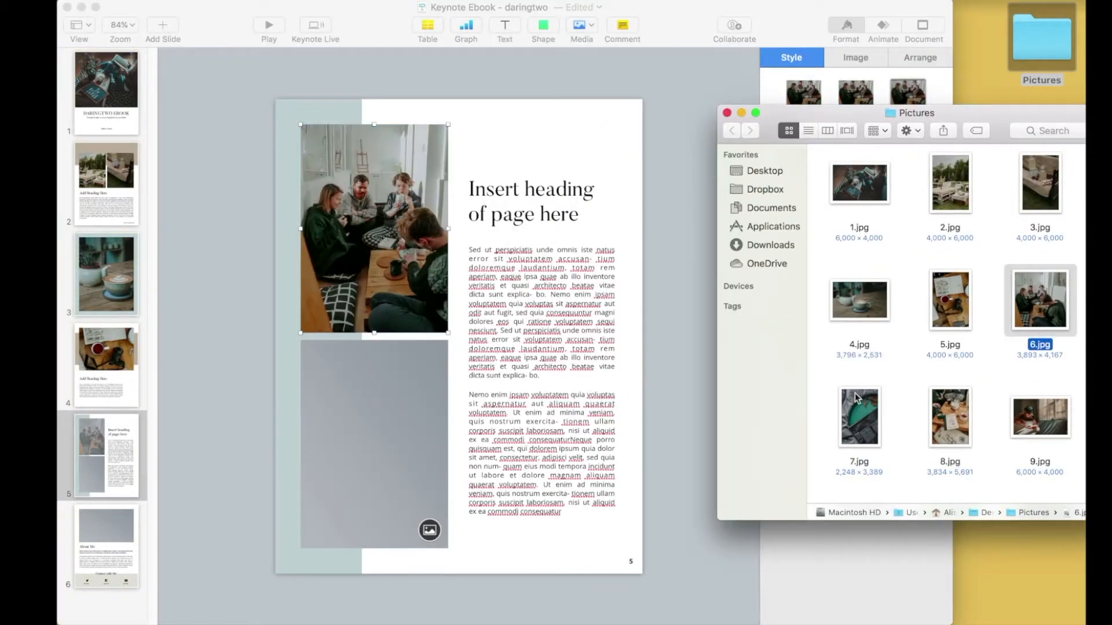
left_click_drag(859, 417, 374, 444)
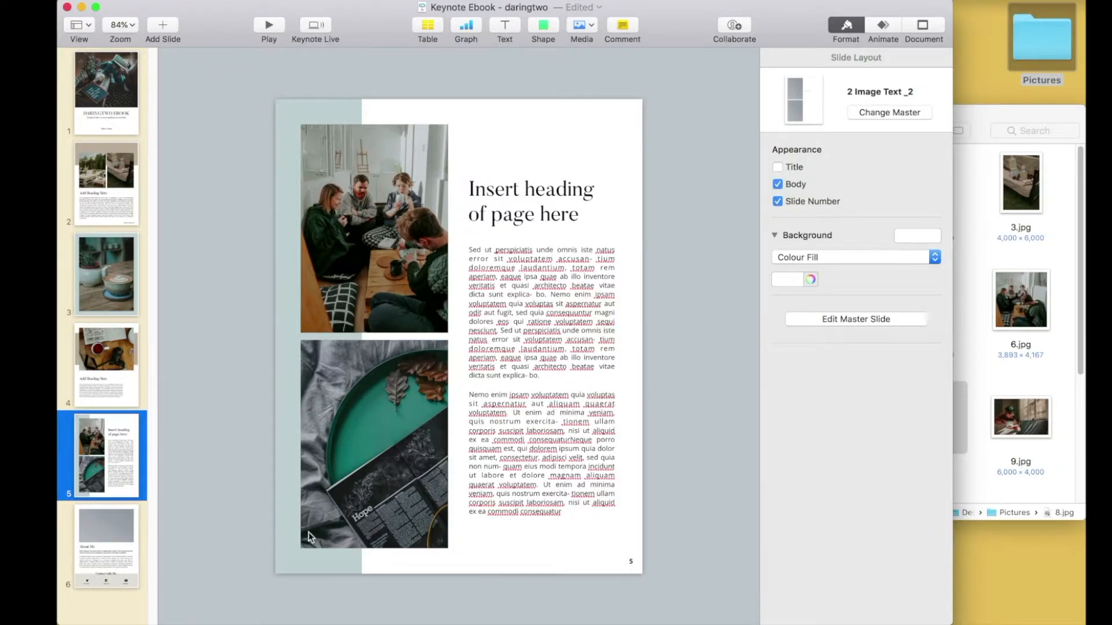
- Replace the lower photo on page 5 with 8.jpg and open the image settings for it
left_click(985, 465)
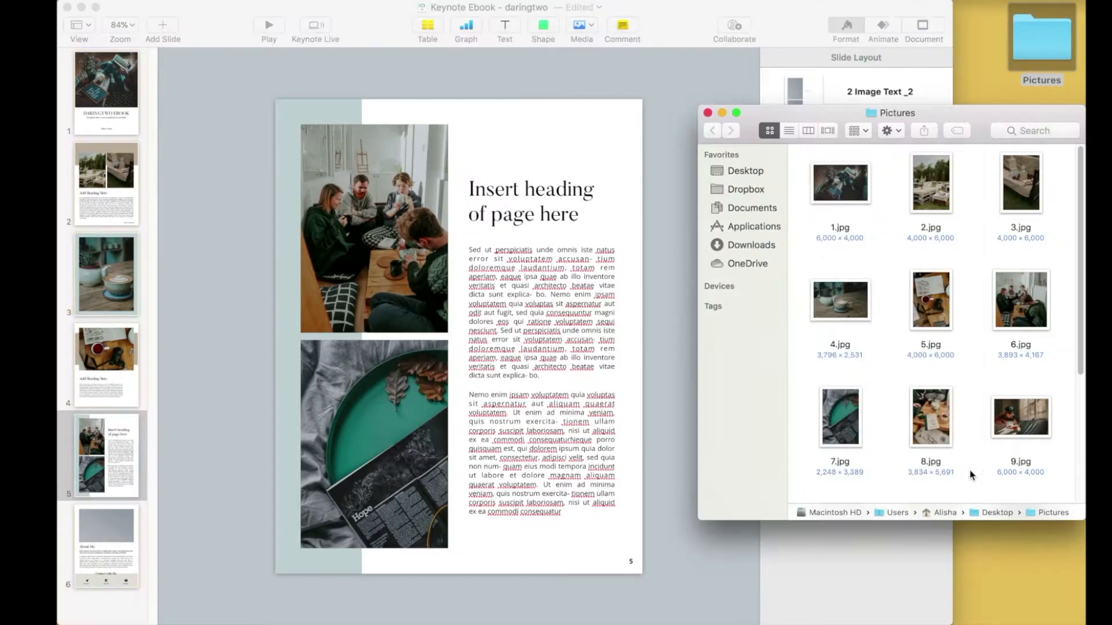
left_click_drag(948, 421, 386, 434)
left_click(659, 460)
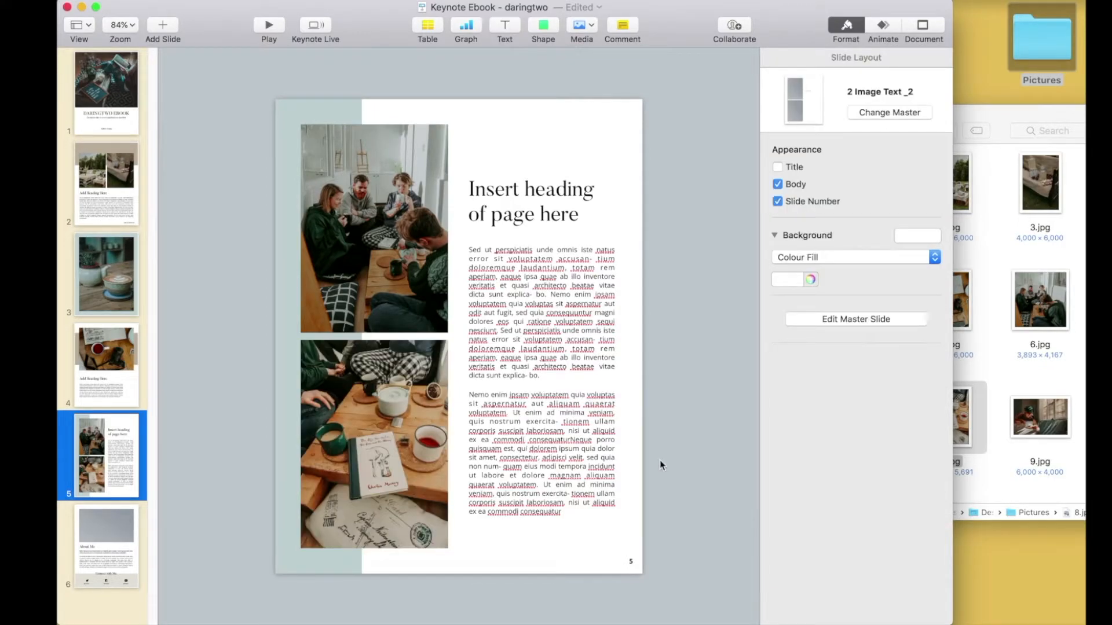
left_click(380, 405)
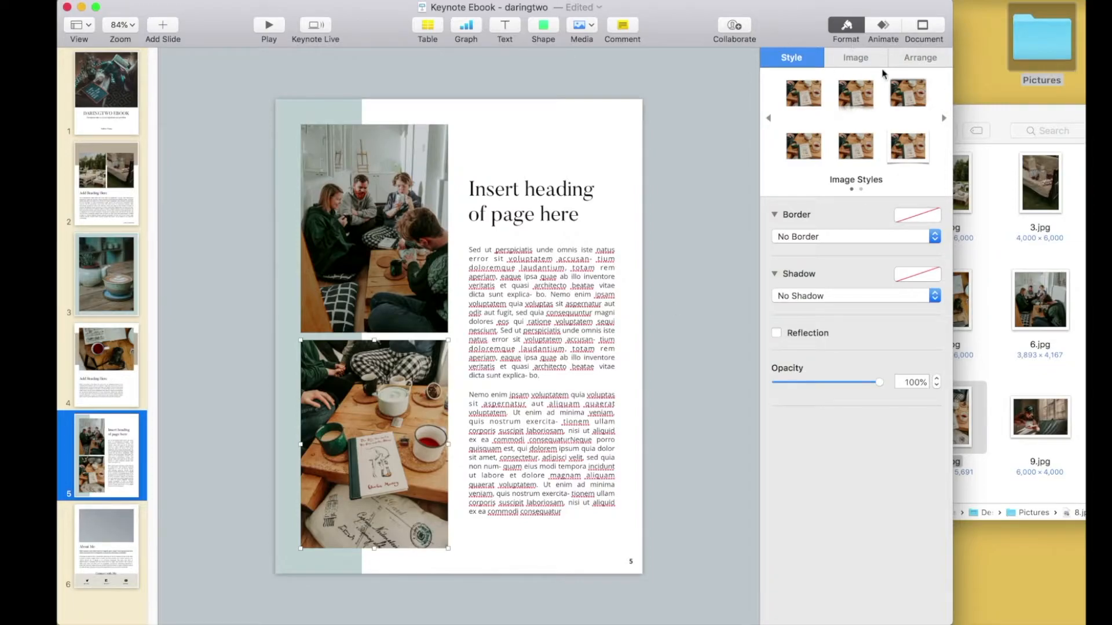
left_click(859, 58)
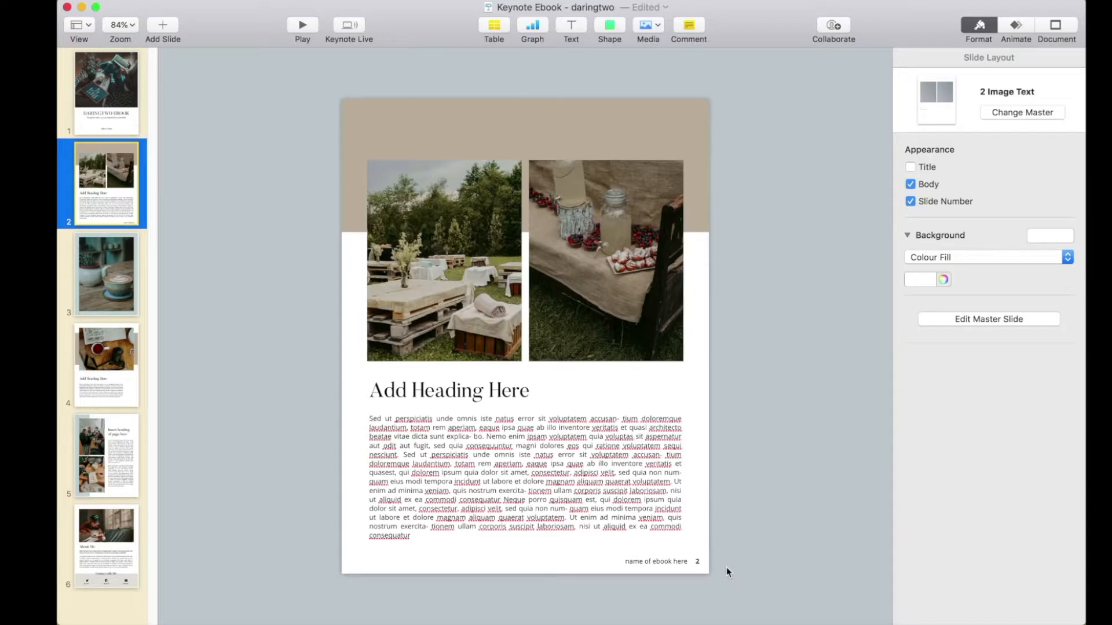
- Replace the footer placeholder text beside the page number on page 2 with DARINGTWO EBOOK
double_click(633, 562)
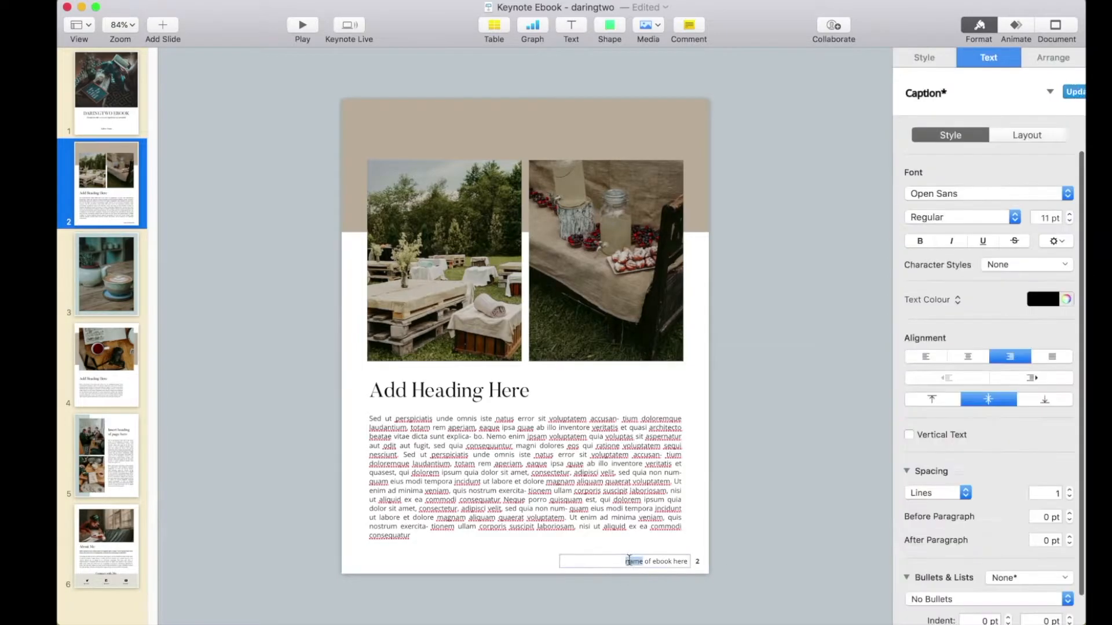
left_click(643, 562)
left_click_drag(614, 560, 789, 564)
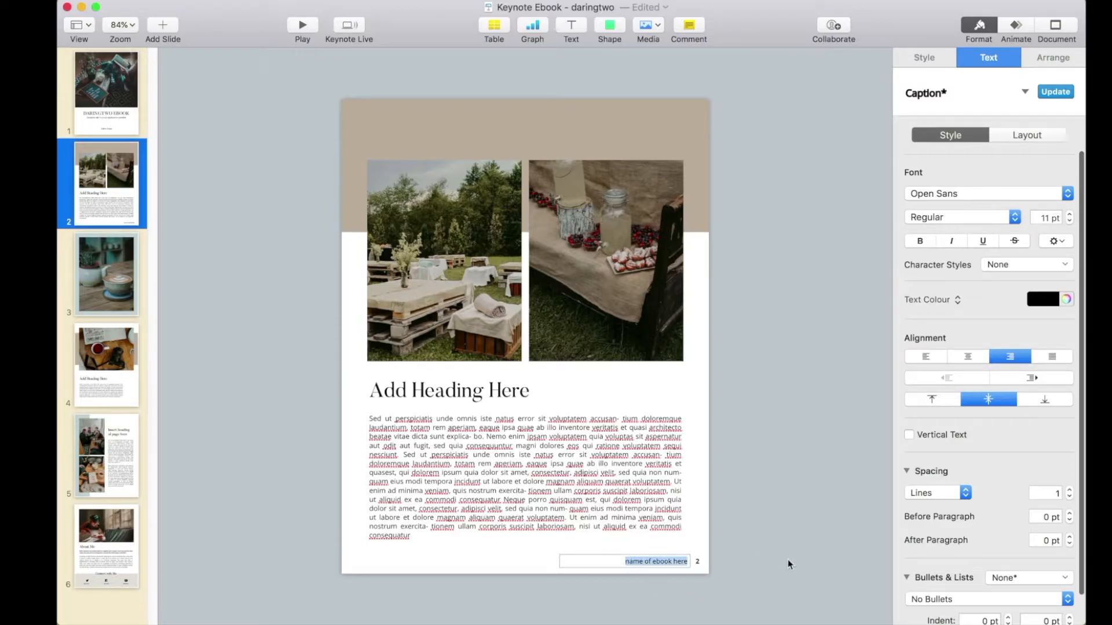
type("DARINGTWO EBOOK")
left_click(790, 565)
- Copy the DARINGTWO EBOOK footer text box on page 2
right_click(673, 562)
left_click(619, 607)
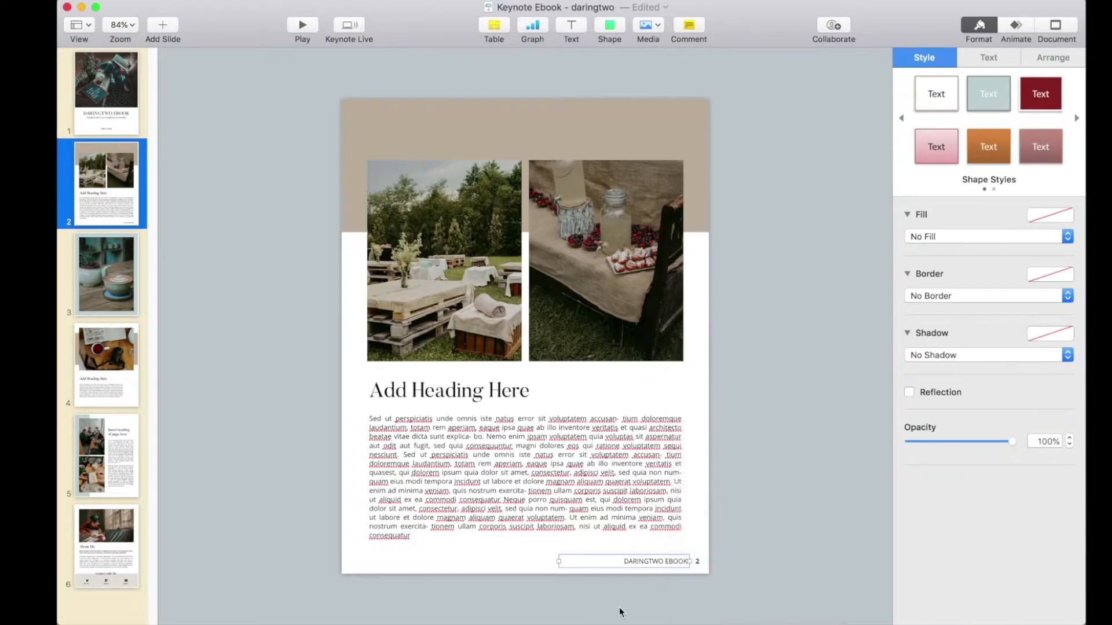
right_click(642, 566)
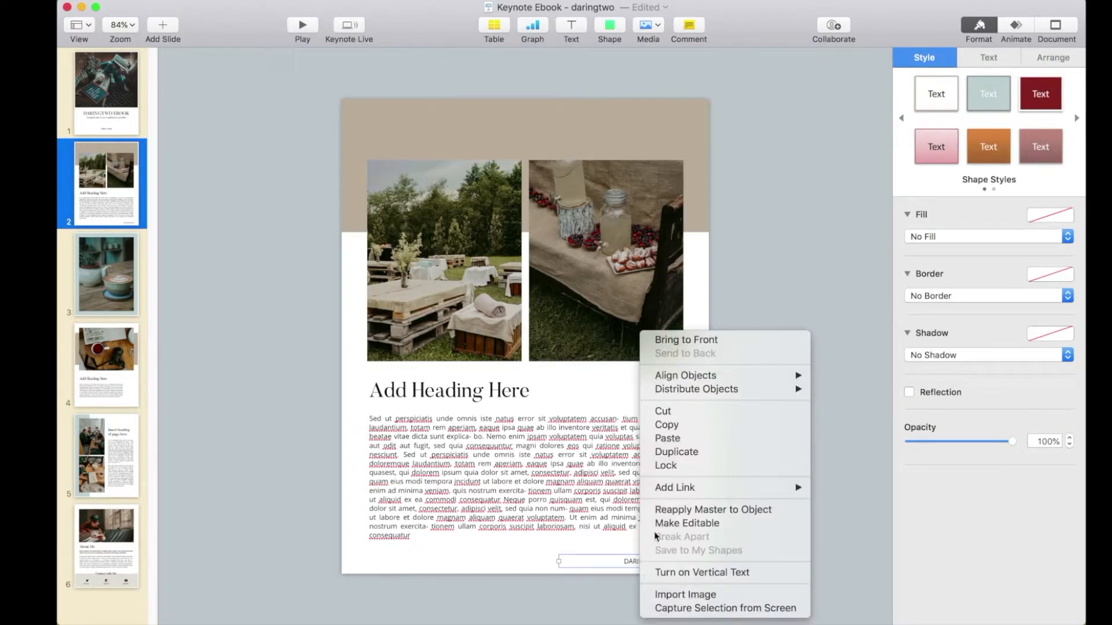
left_click(682, 427)
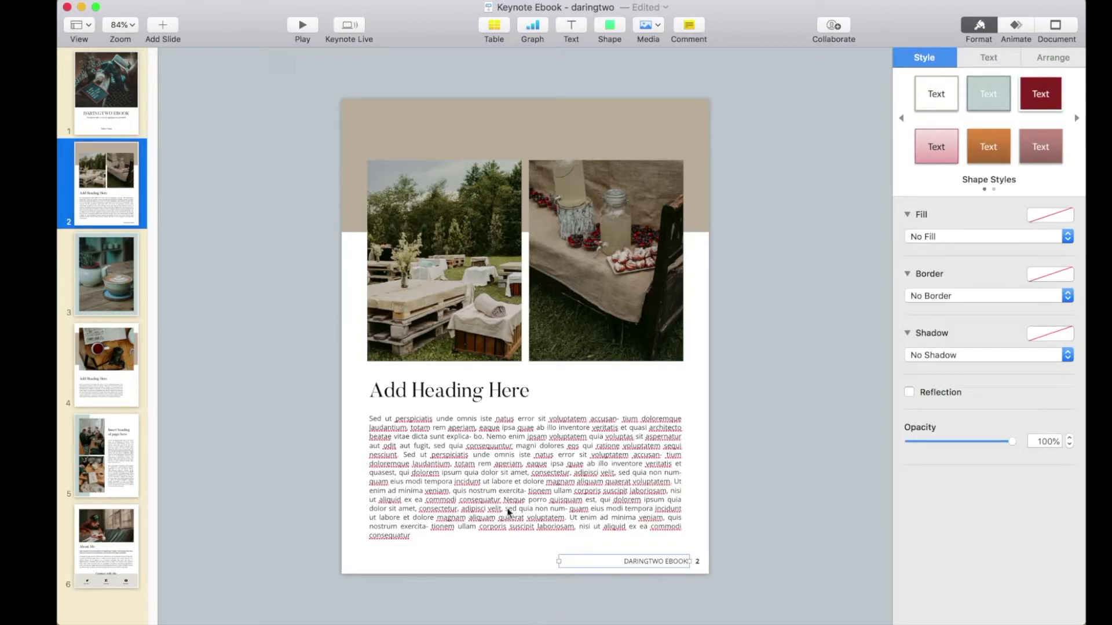
- Paste the copied DARINGTWO EBOOK footer beside the page number on pages 3, 4 and 5
left_click(89, 297)
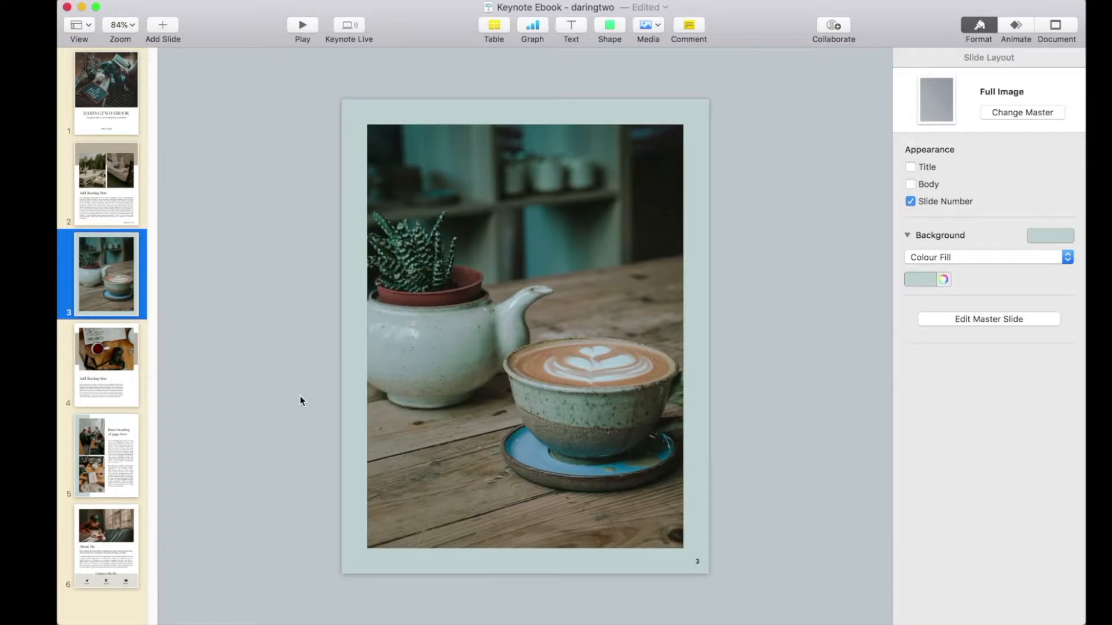
key("super+v")
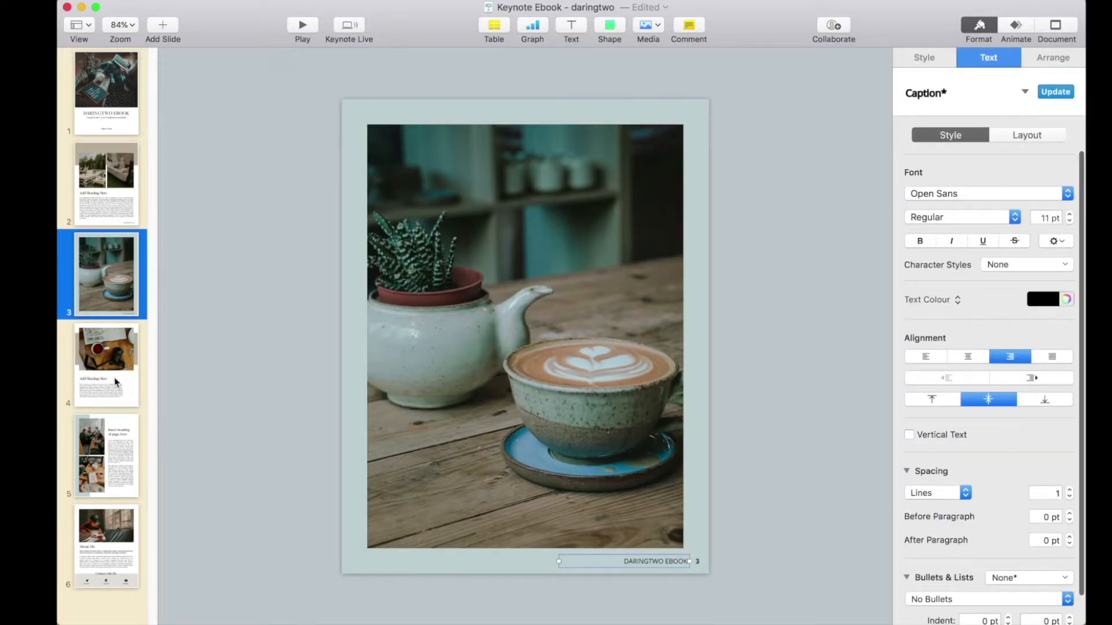
left_click(116, 382)
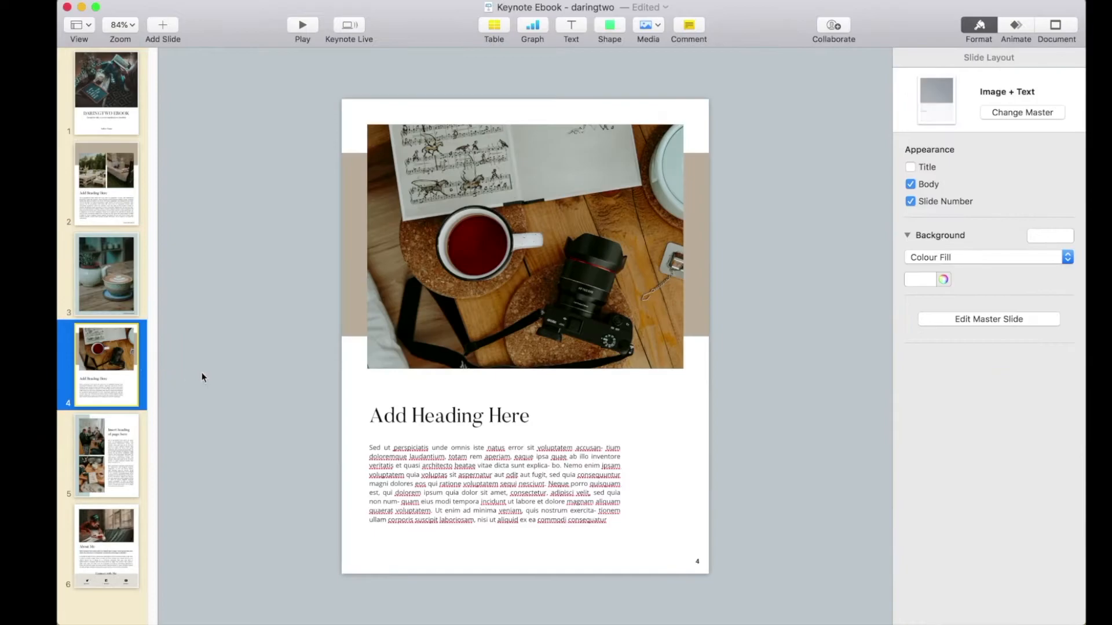
key("super+v")
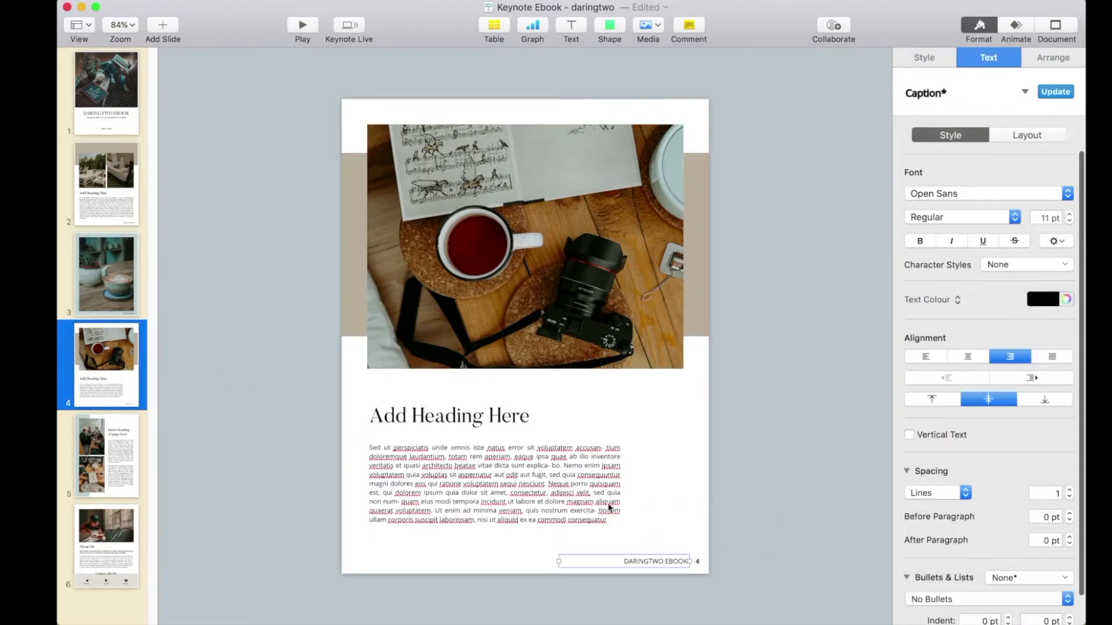
left_click(134, 474)
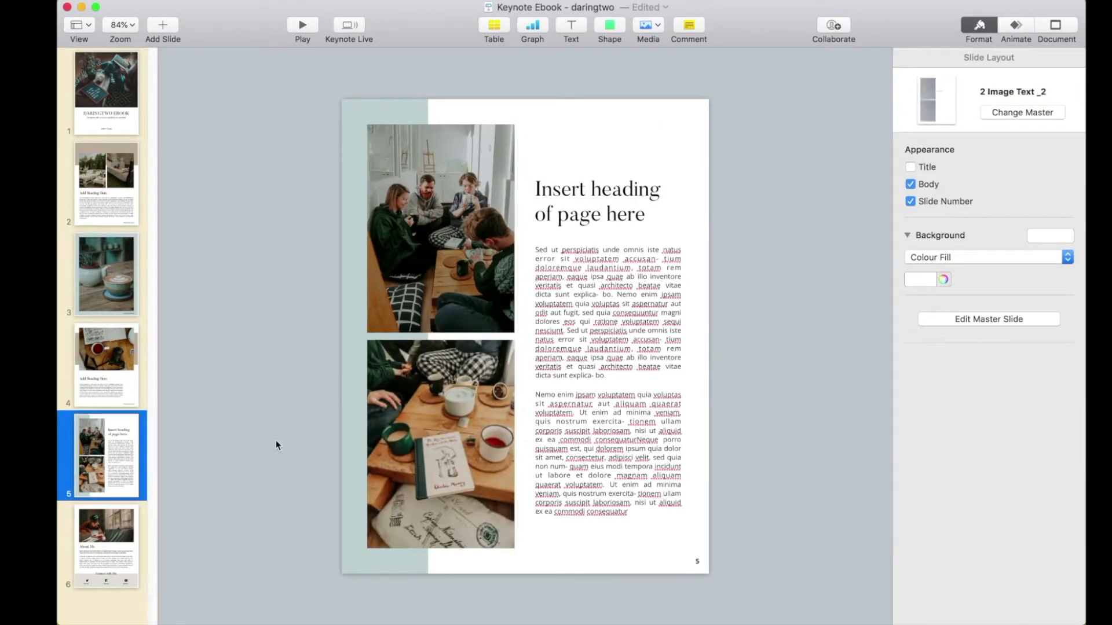
key("super+v")
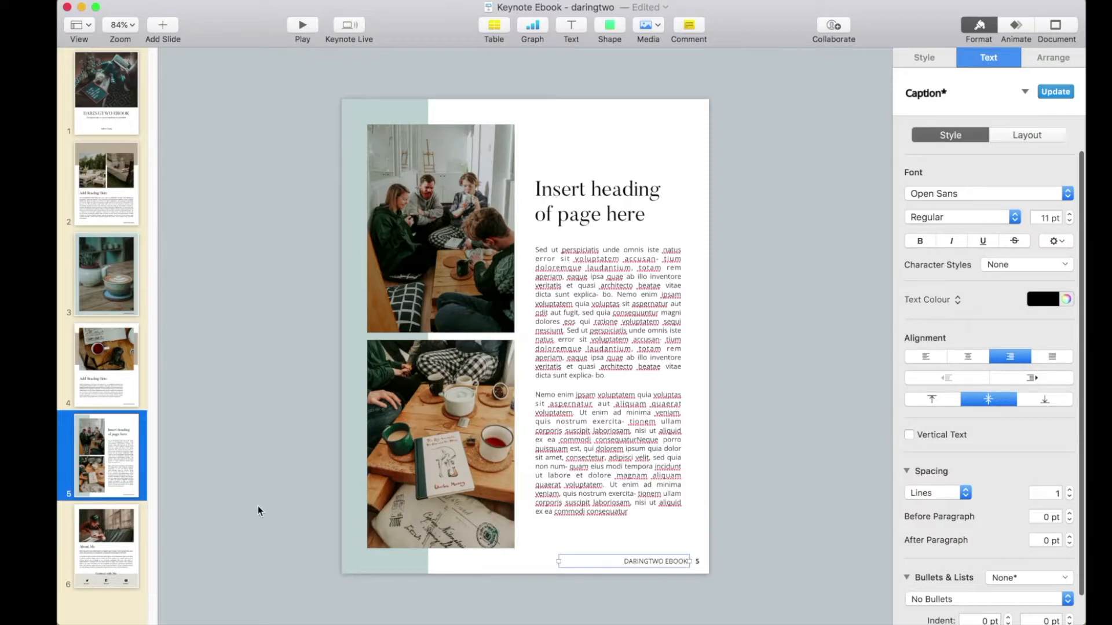
left_click(258, 506)
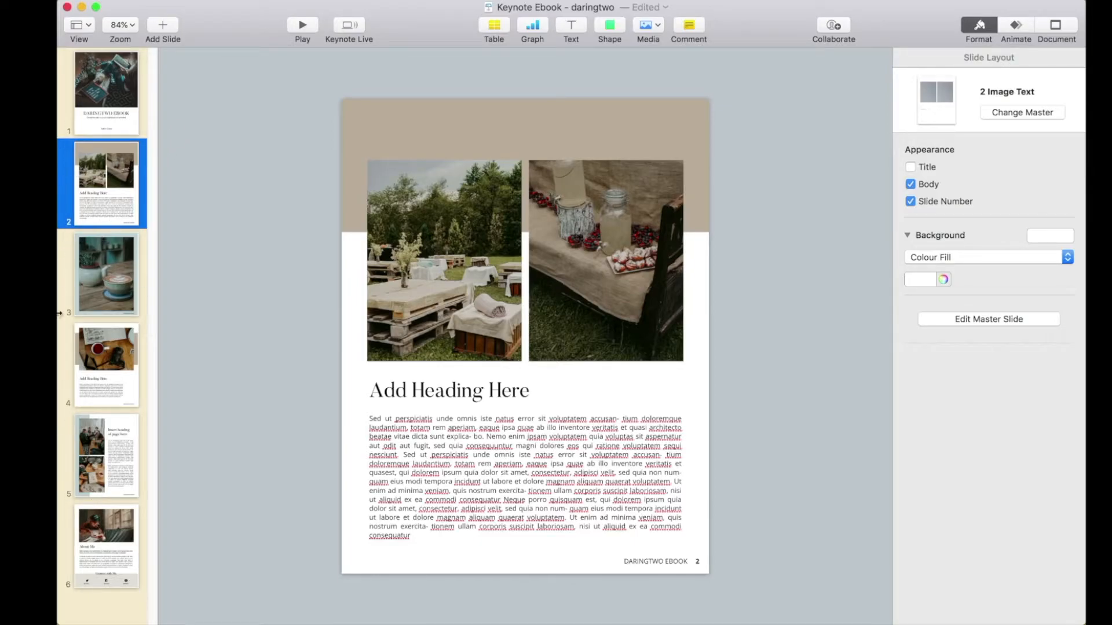
- Duplicate page 2 and move the copy to directly after page 4
right_click(112, 193)
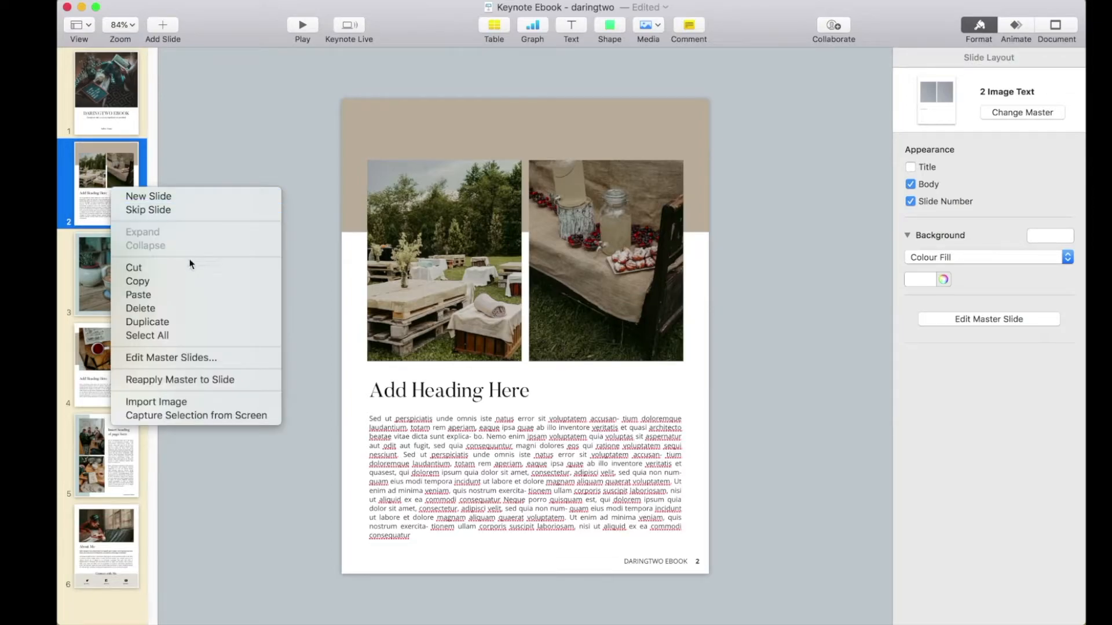
left_click(149, 322)
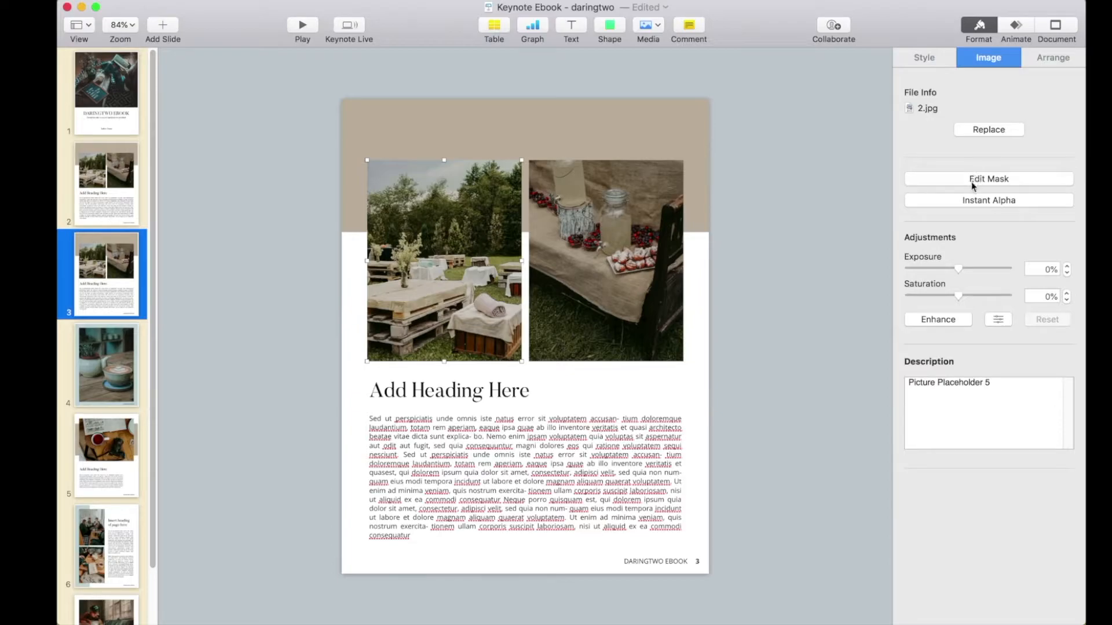
left_click(173, 256)
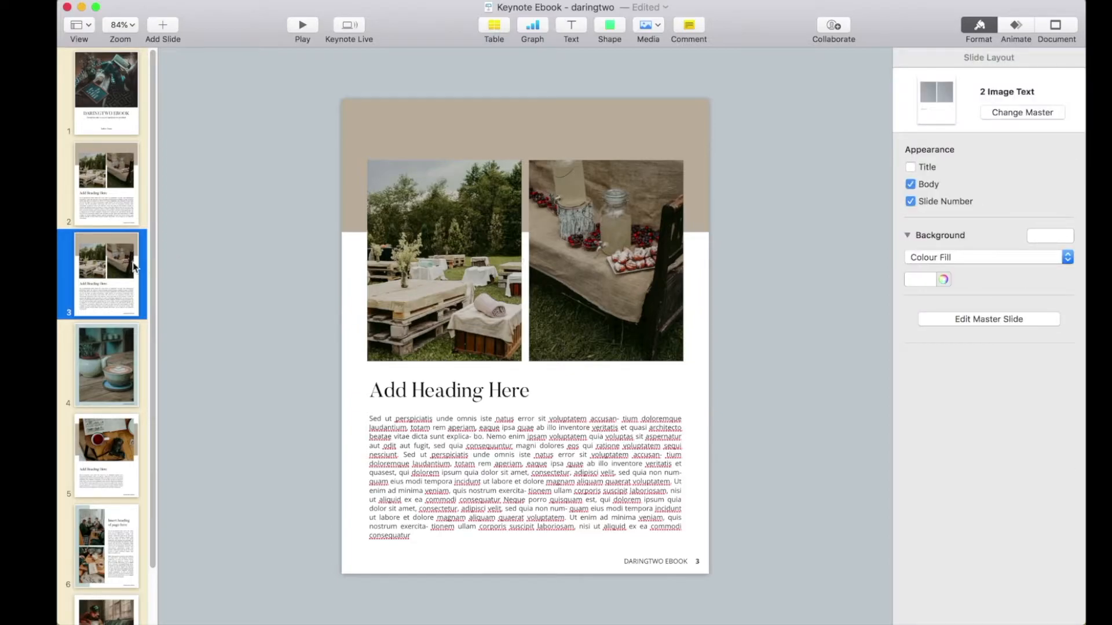
left_click_drag(104, 259, 107, 458)
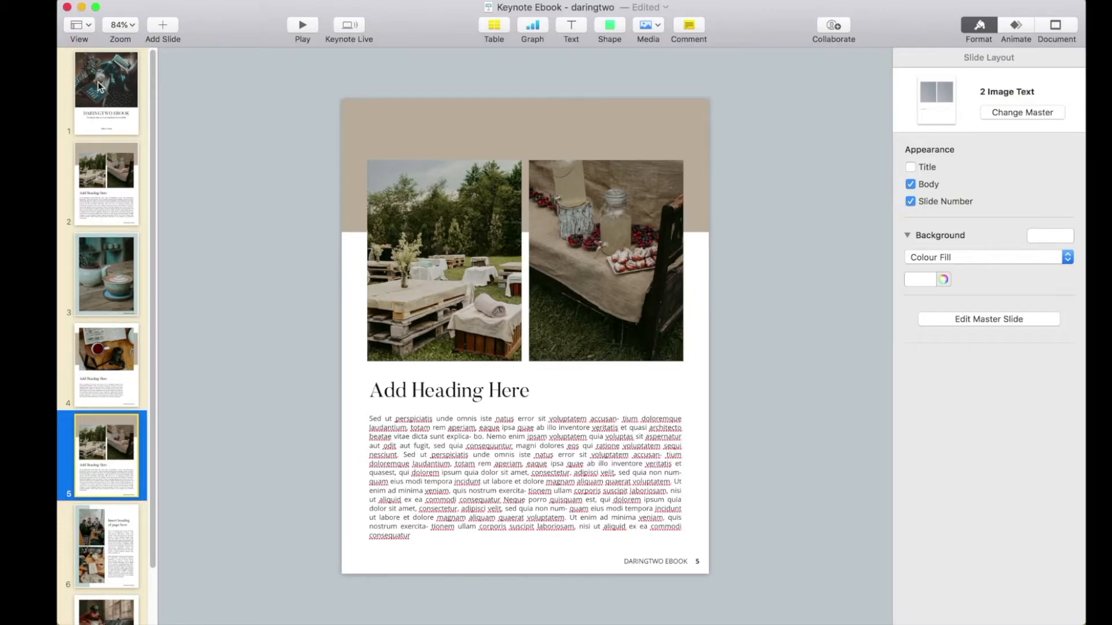
- Try moving page 5 in the Light Table view and return to the Navigator view
left_click(77, 26)
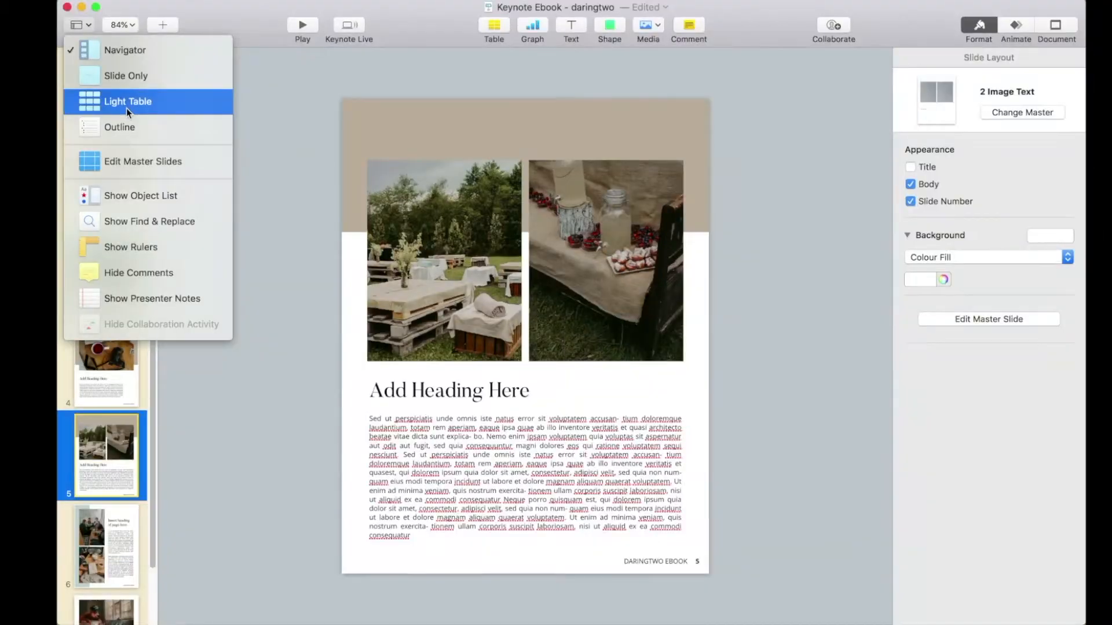
left_click(89, 164)
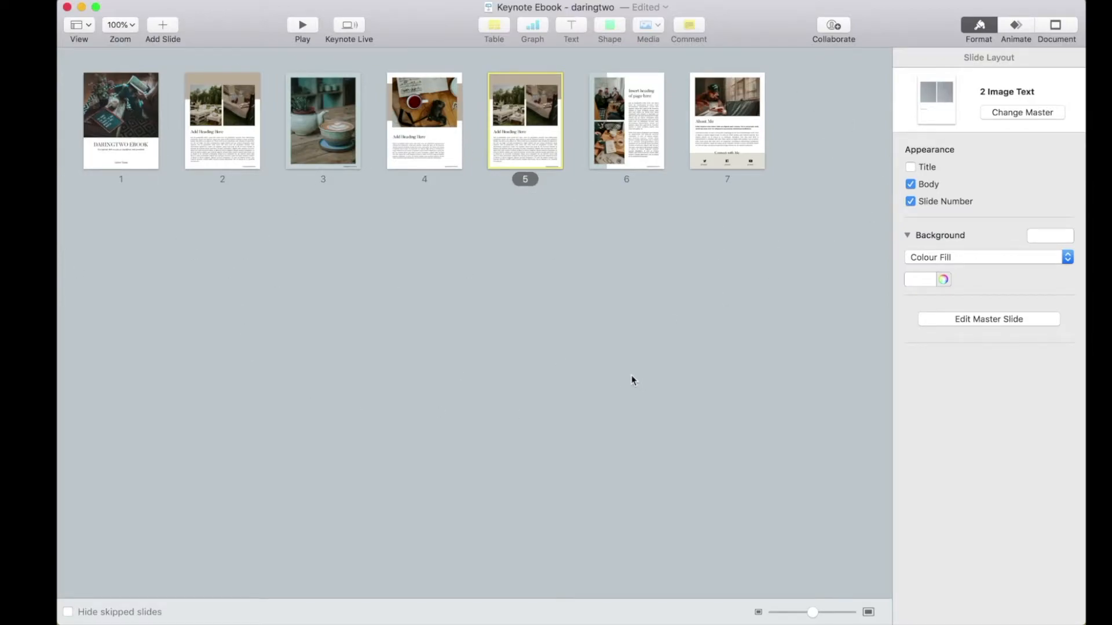
left_click_drag(533, 125, 523, 272)
left_click(92, 25)
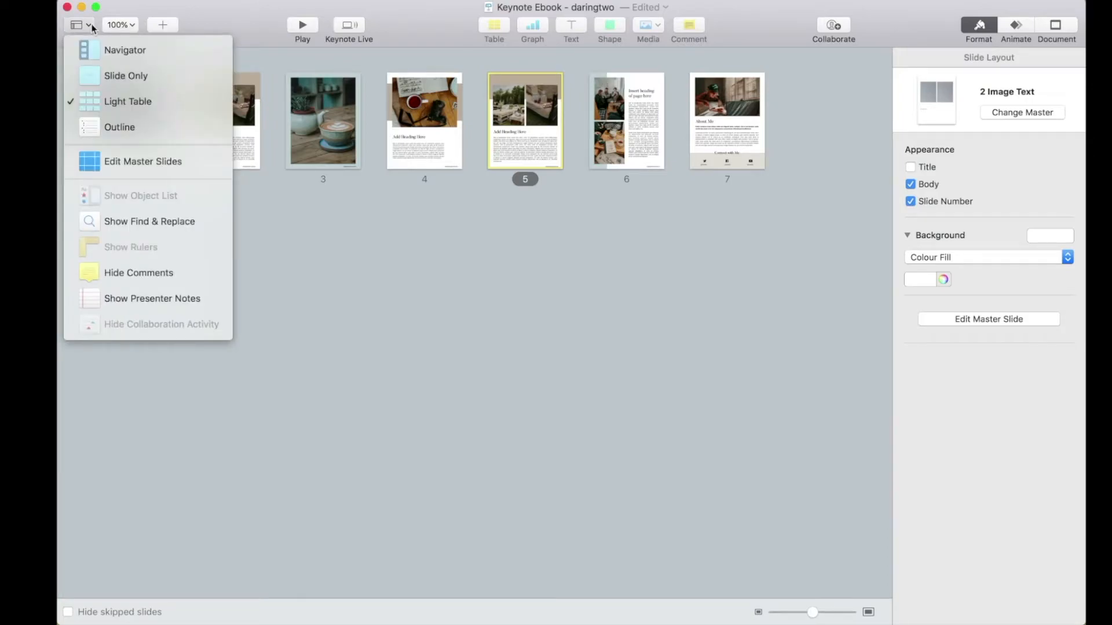
left_click(143, 51)
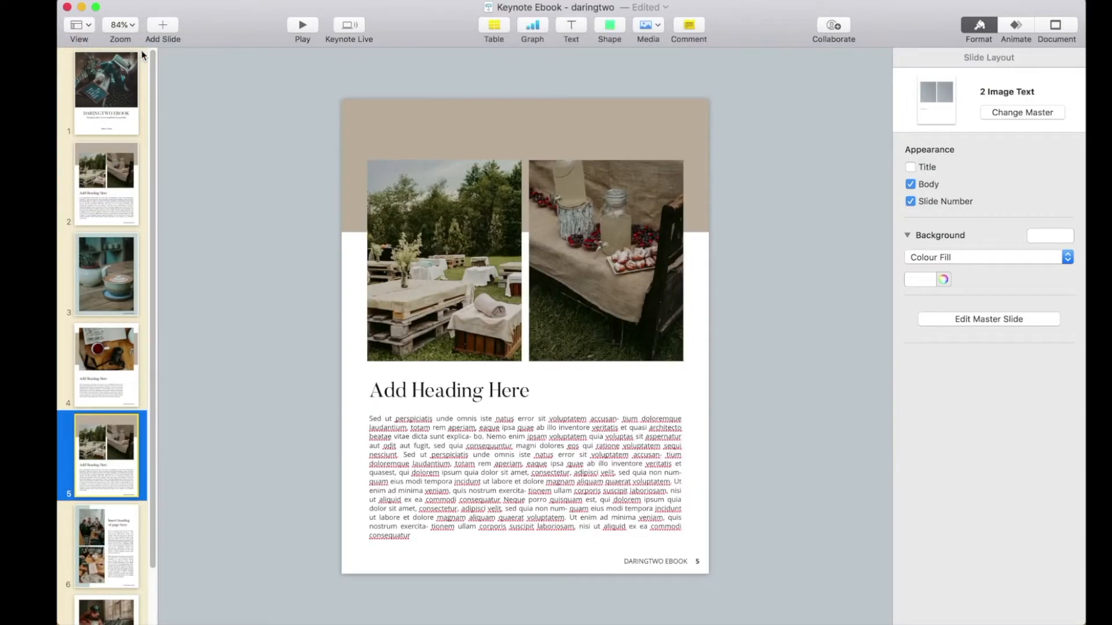
- Delete the duplicated two-photo page at position 5
scroll(95, 408, "down", 2)
right_click(97, 396)
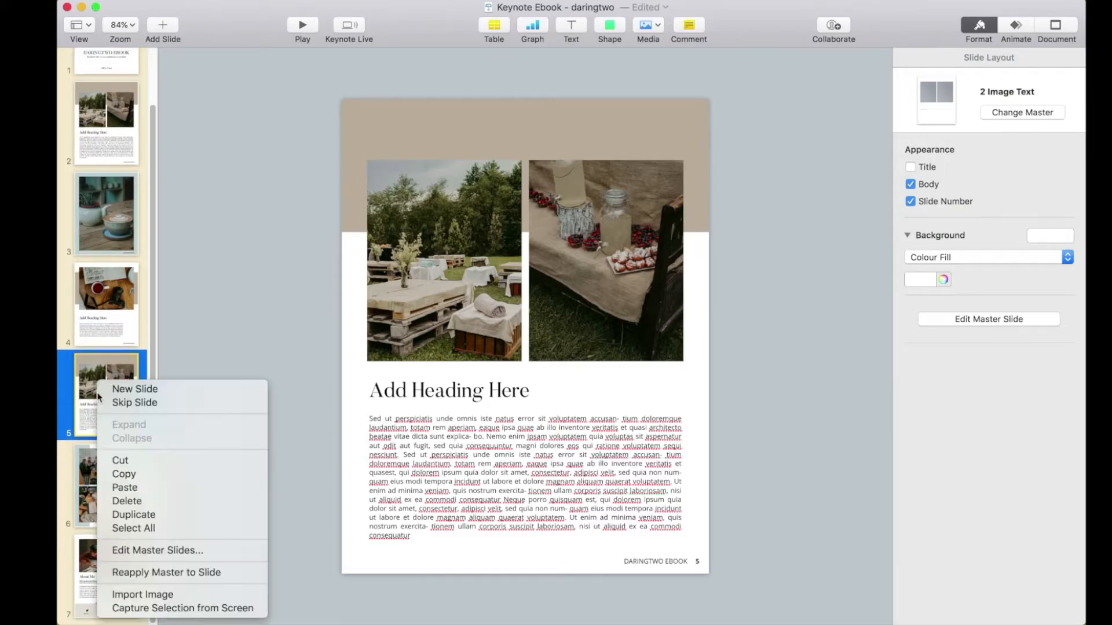
left_click(136, 501)
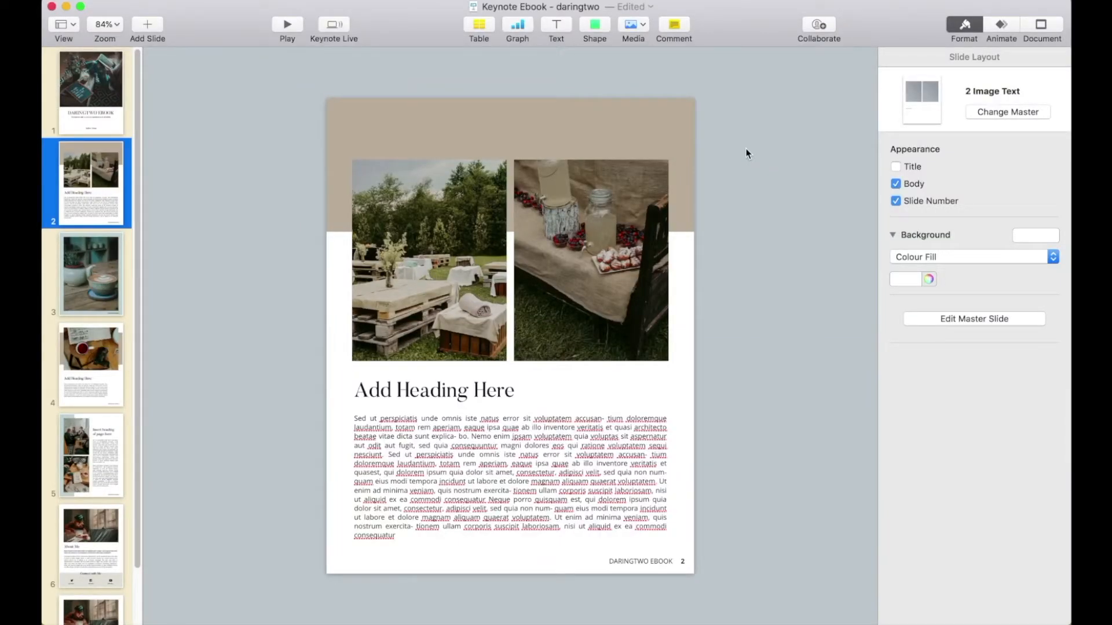
- Recolour the beige rectangle behind page 2's photos to hex C5B8AD with the colour wheel and close the colour picker
left_click(568, 137)
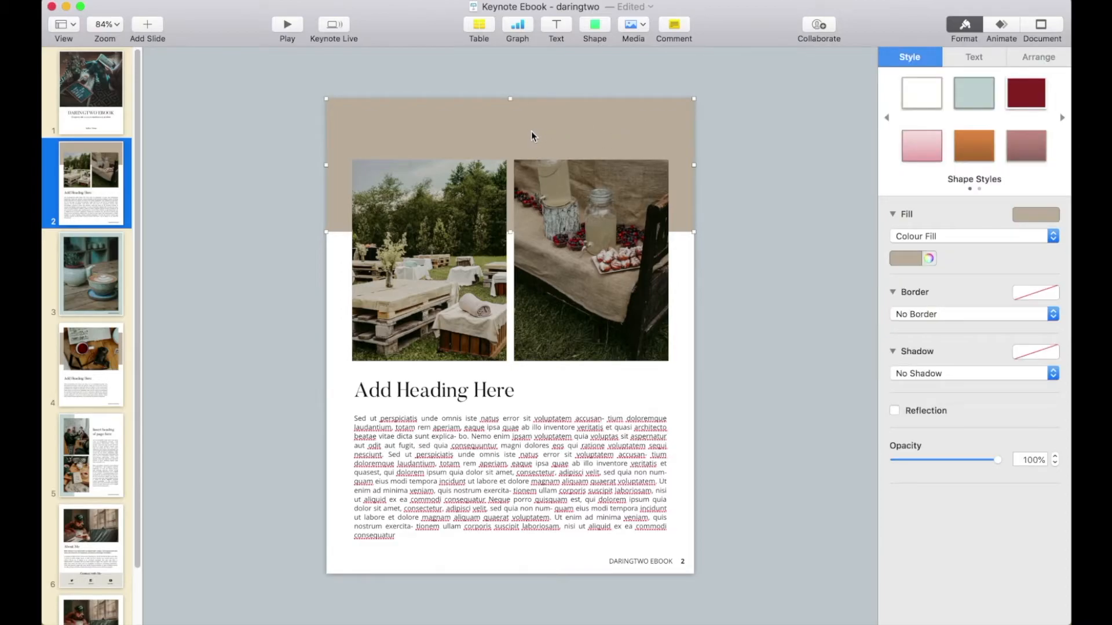
left_click(916, 259)
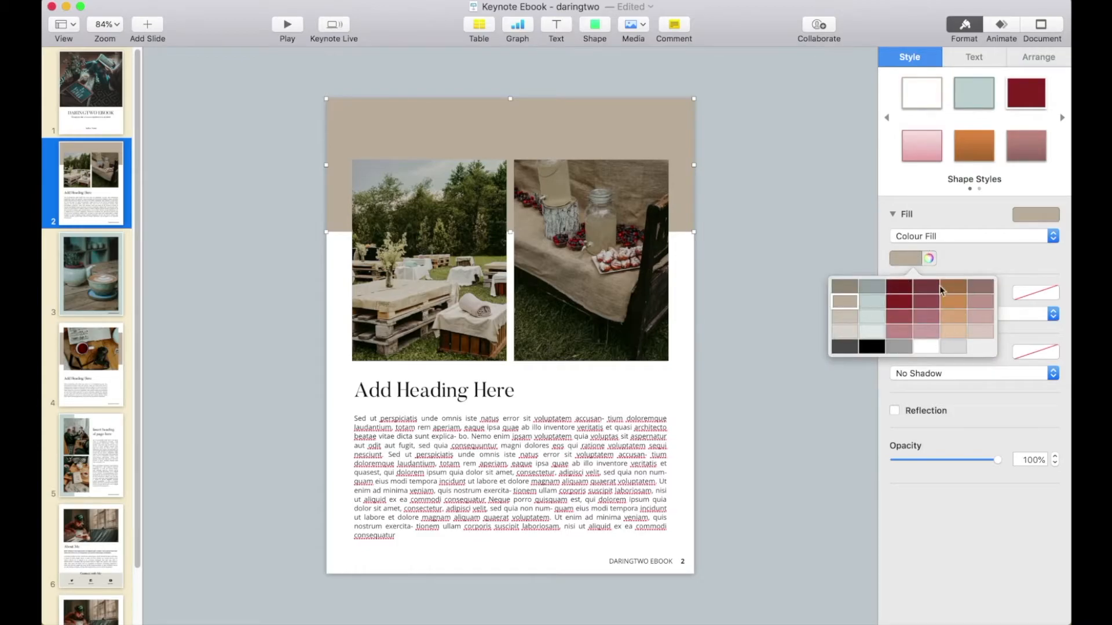
left_click(972, 270)
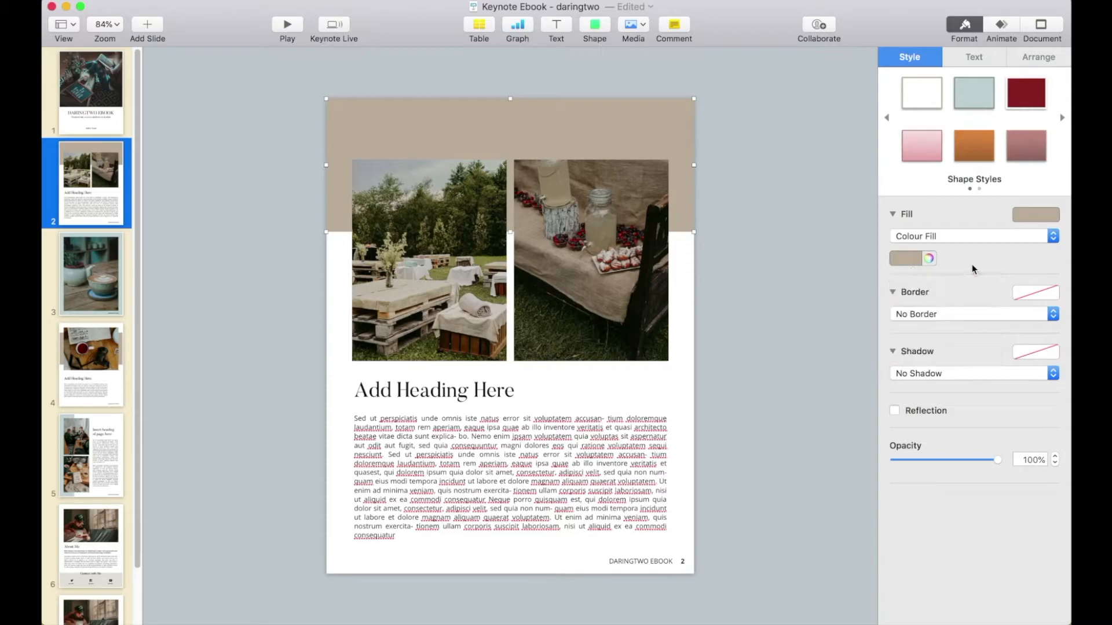
left_click(929, 259)
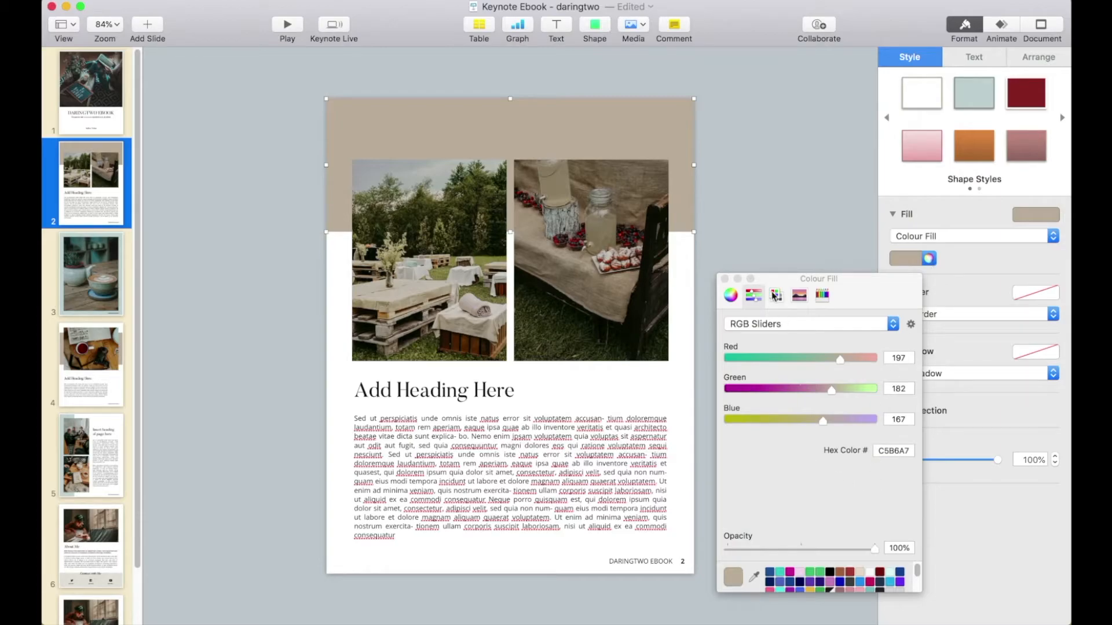
left_click(732, 296)
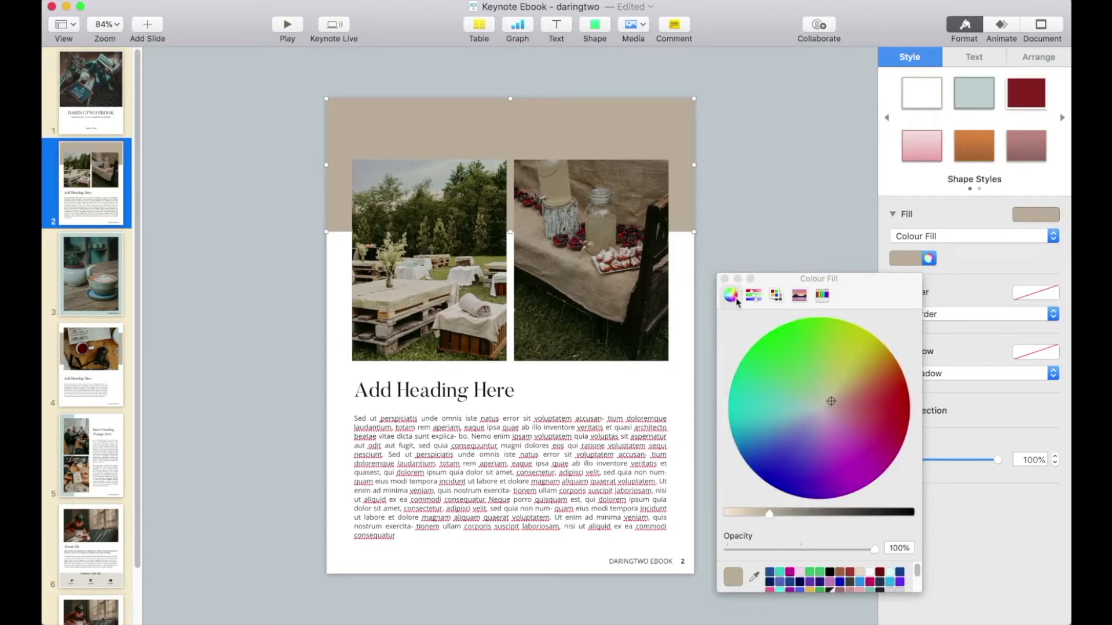
mouse_move(832, 405)
left_mouse_down()
mouse_move(776, 415)
mouse_move(824, 447)
mouse_move(846, 370)
mouse_move(840, 411)
mouse_move(829, 402)
left_mouse_up()
left_click(755, 296)
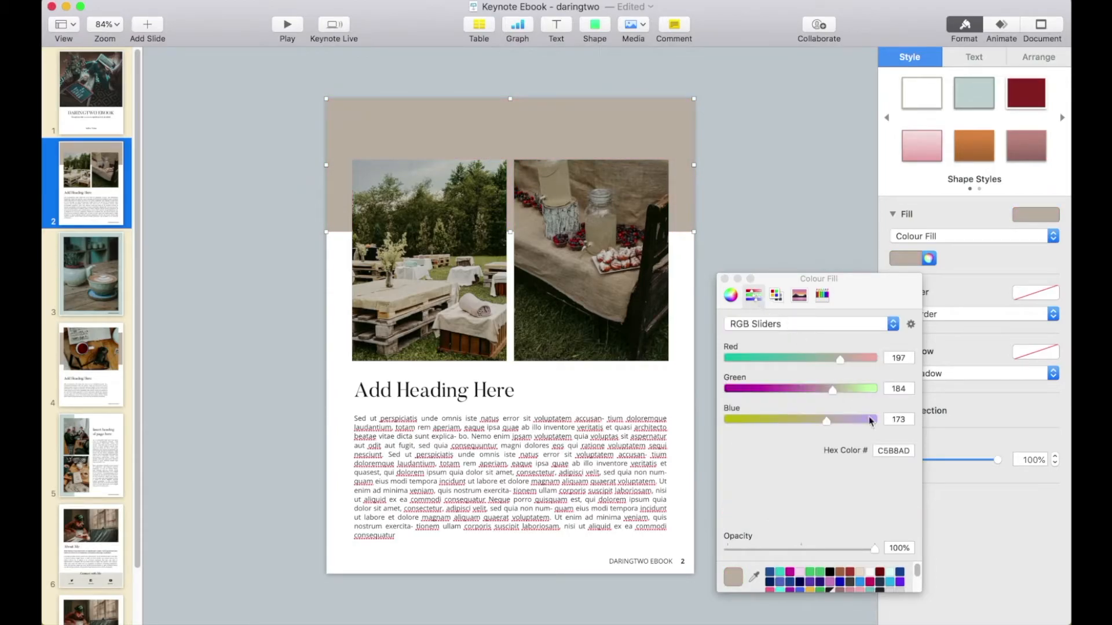
left_click(885, 454)
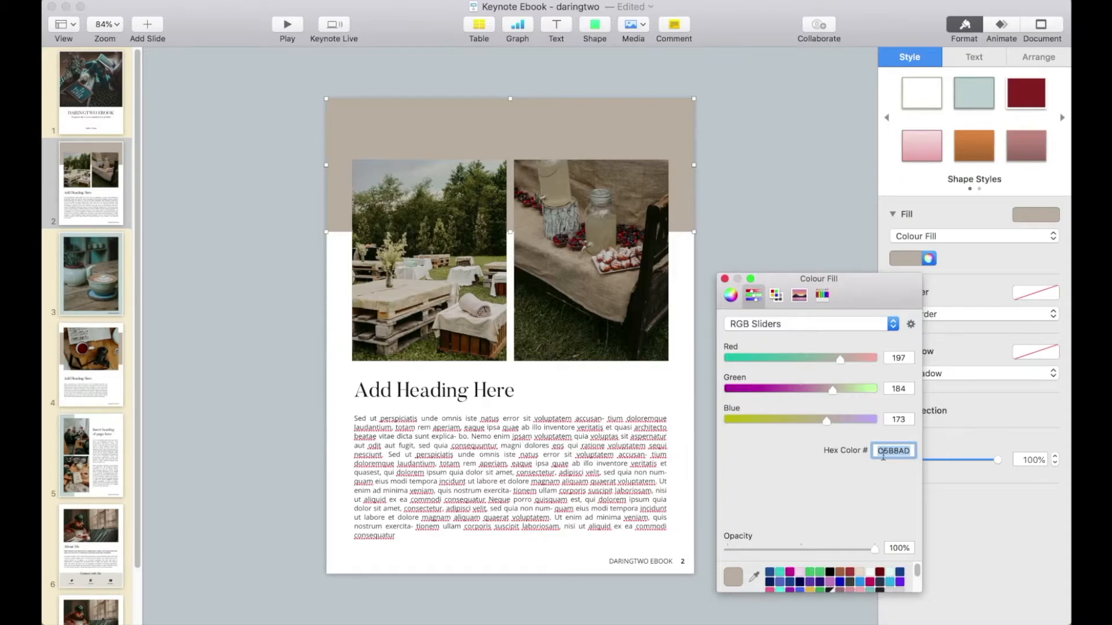
left_click(725, 279)
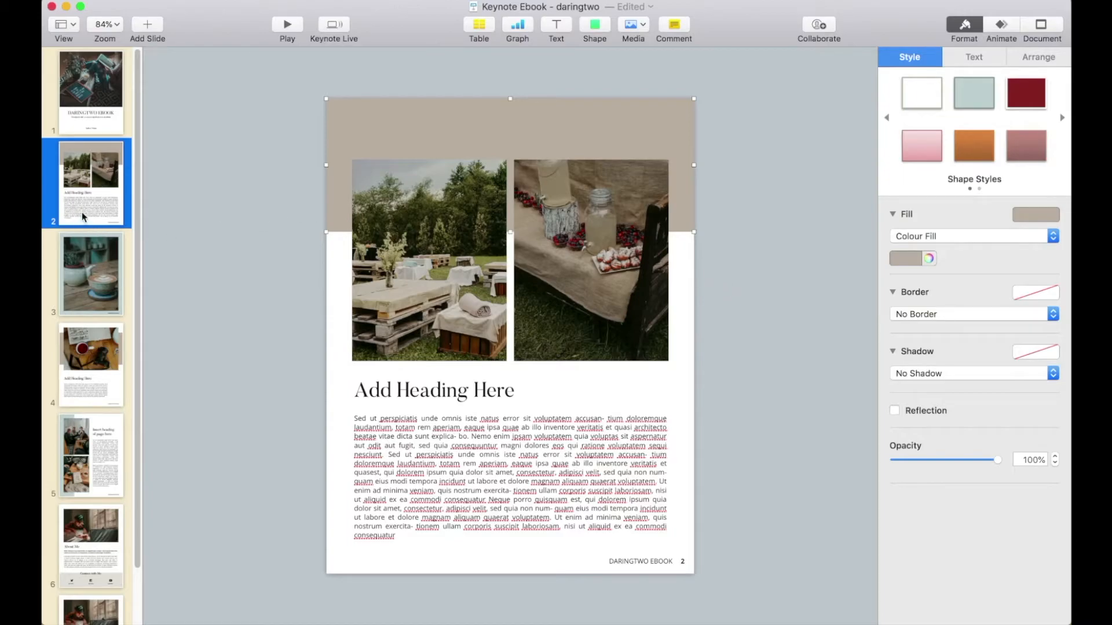
scroll(108, 425, "down", 2)
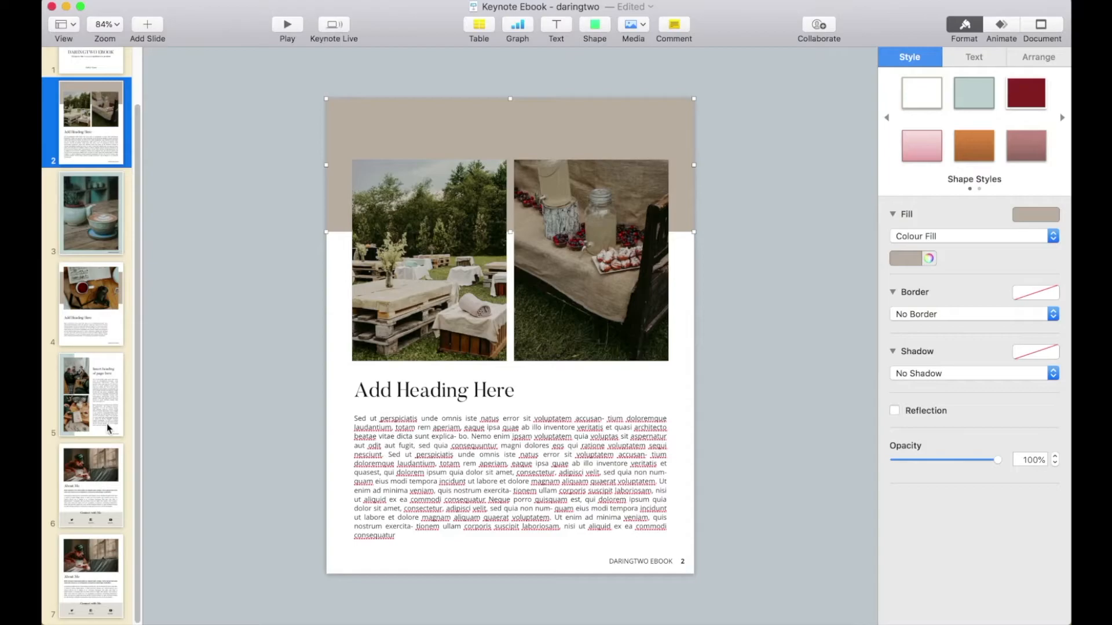
left_click(179, 357)
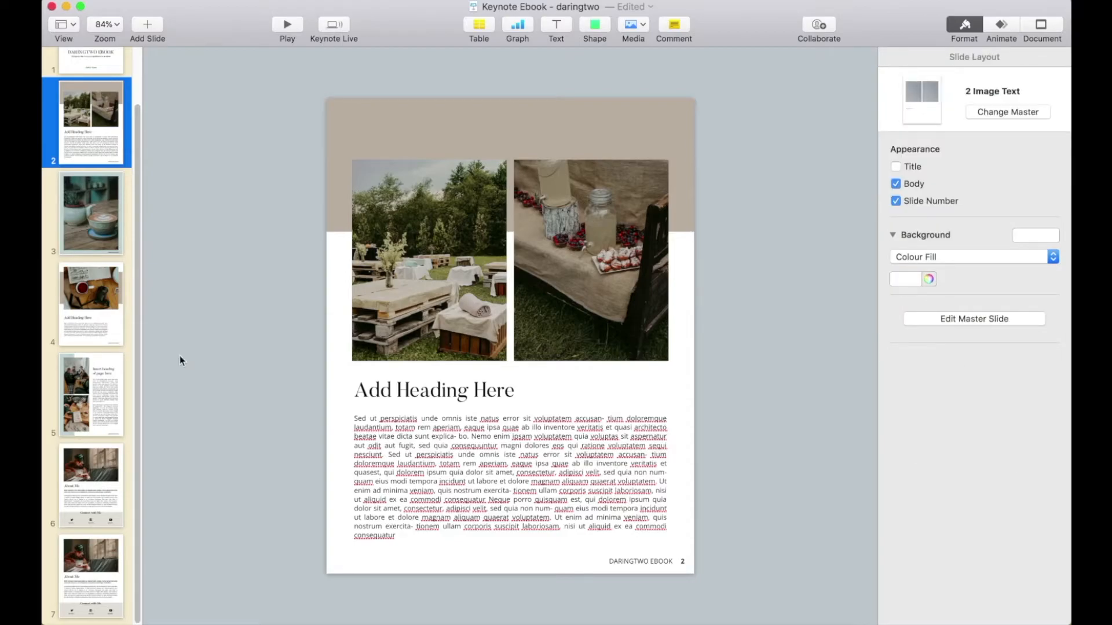
- Examine the background colour options for page 3, both the preset swatches and the custom colour picker
key("Down")
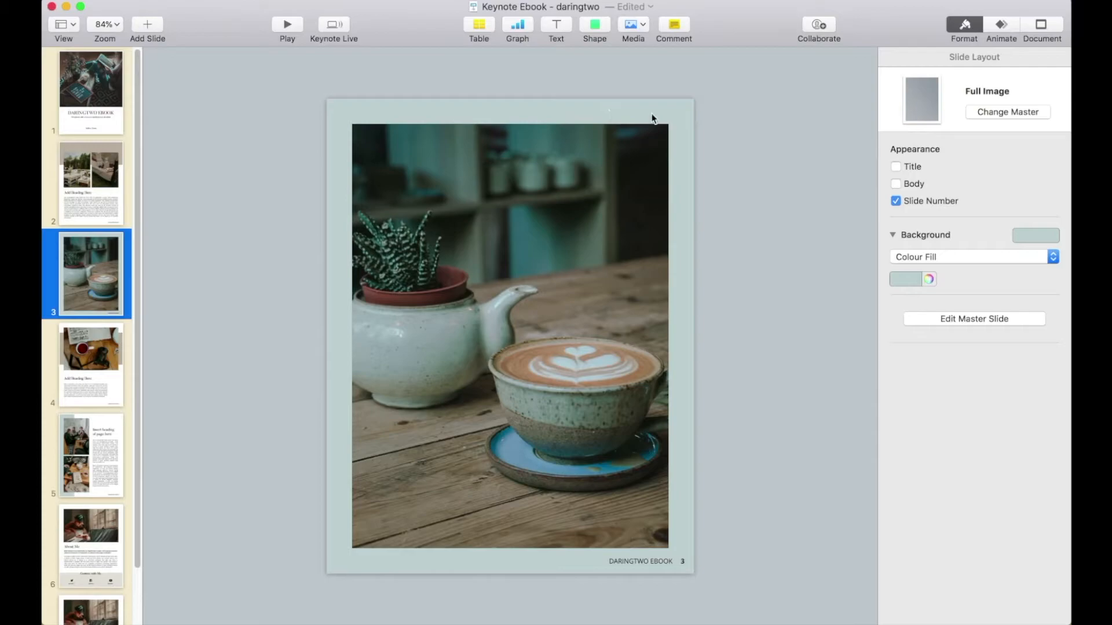
left_click(468, 119)
left_click(488, 113)
left_click(915, 280)
left_click(916, 281)
left_click(916, 281)
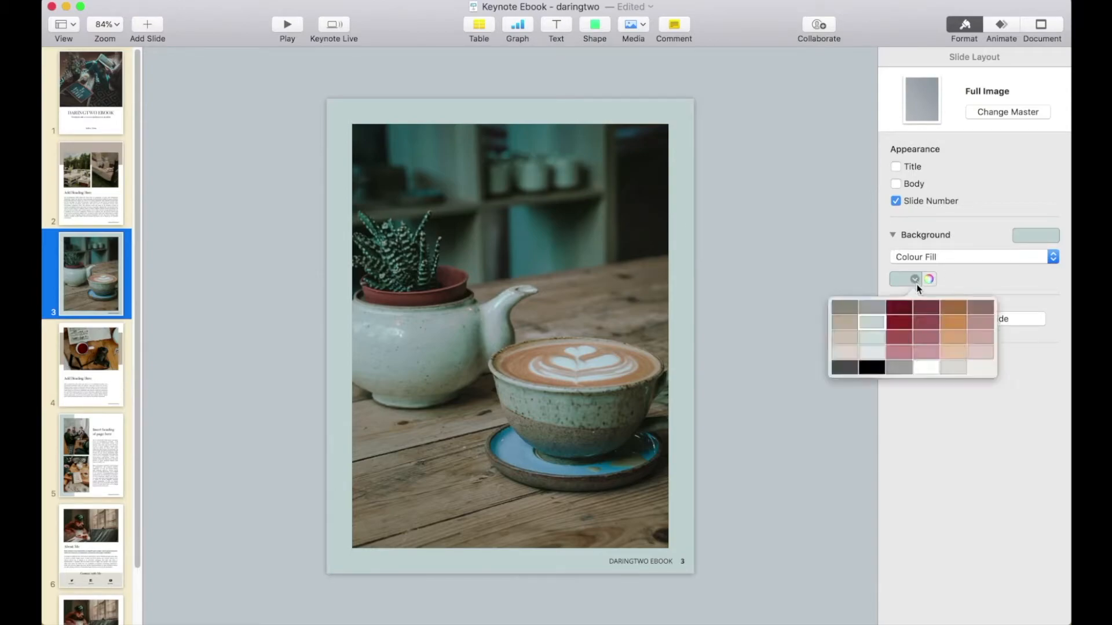
left_click(938, 278)
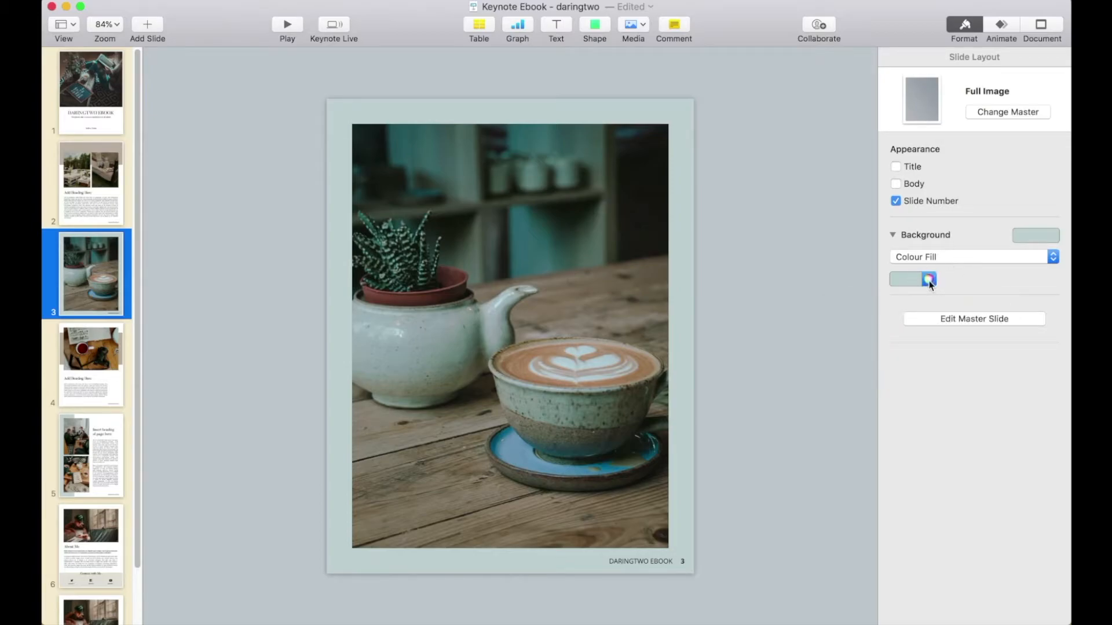
left_click(929, 280)
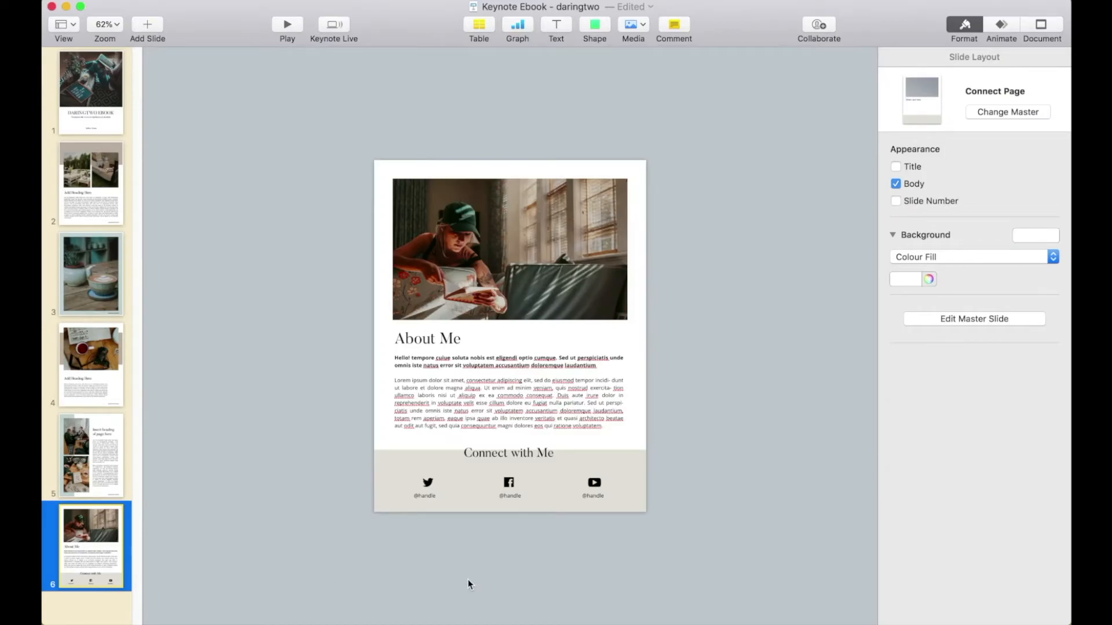
- Set the fill of the three social media icons on page 6 to dark red
scroll(468, 580, "up", 5)
scroll(468, 579, "down", 3)
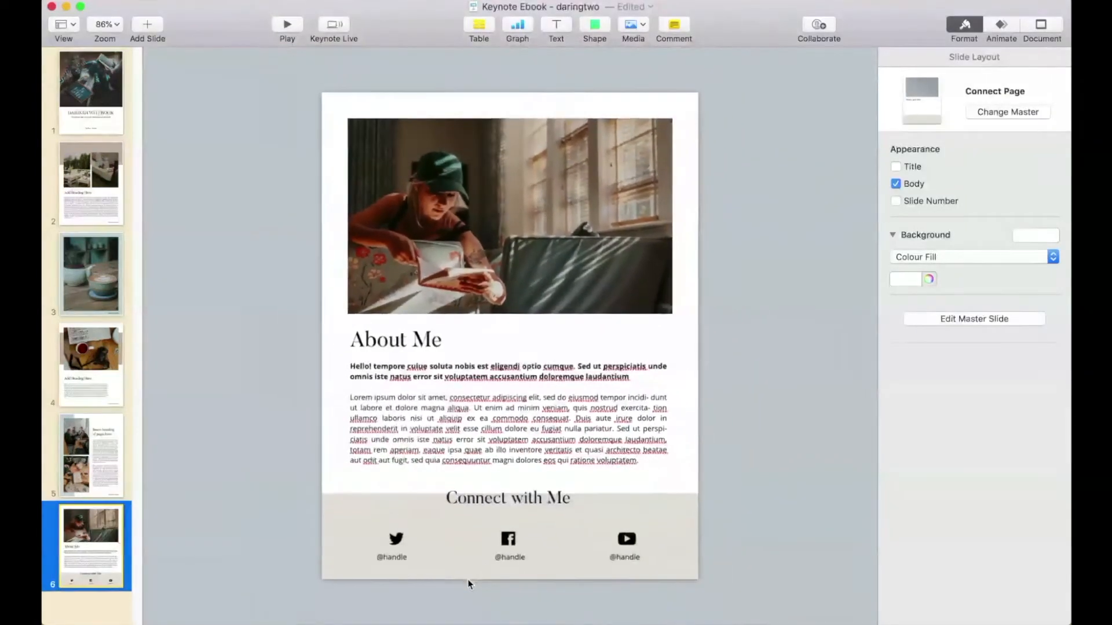
left_click_drag(285, 514, 707, 551)
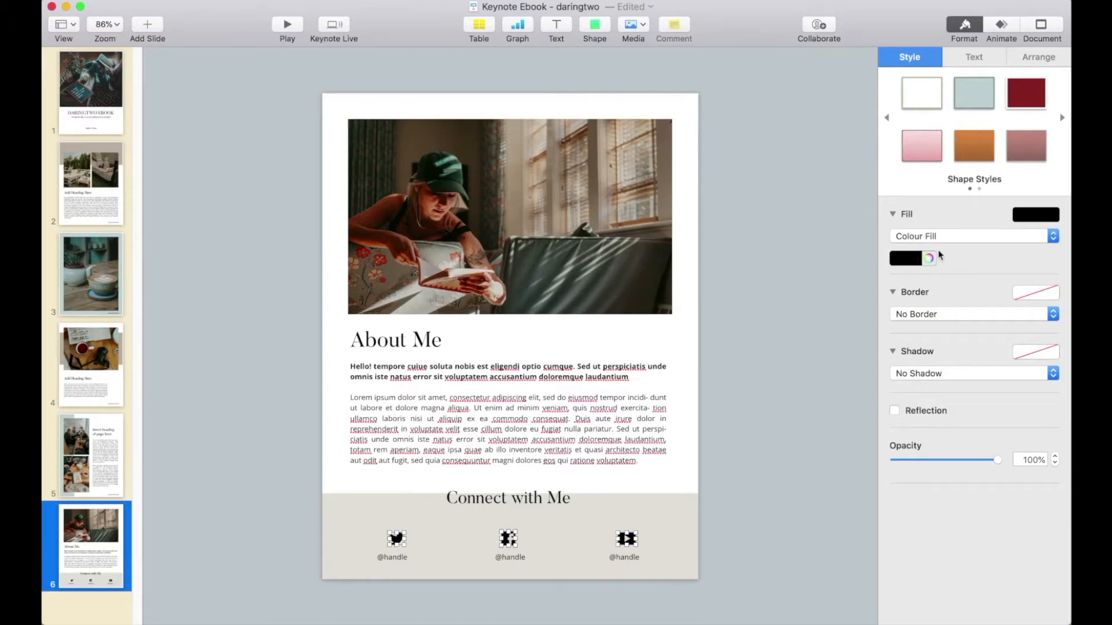
left_click(916, 260)
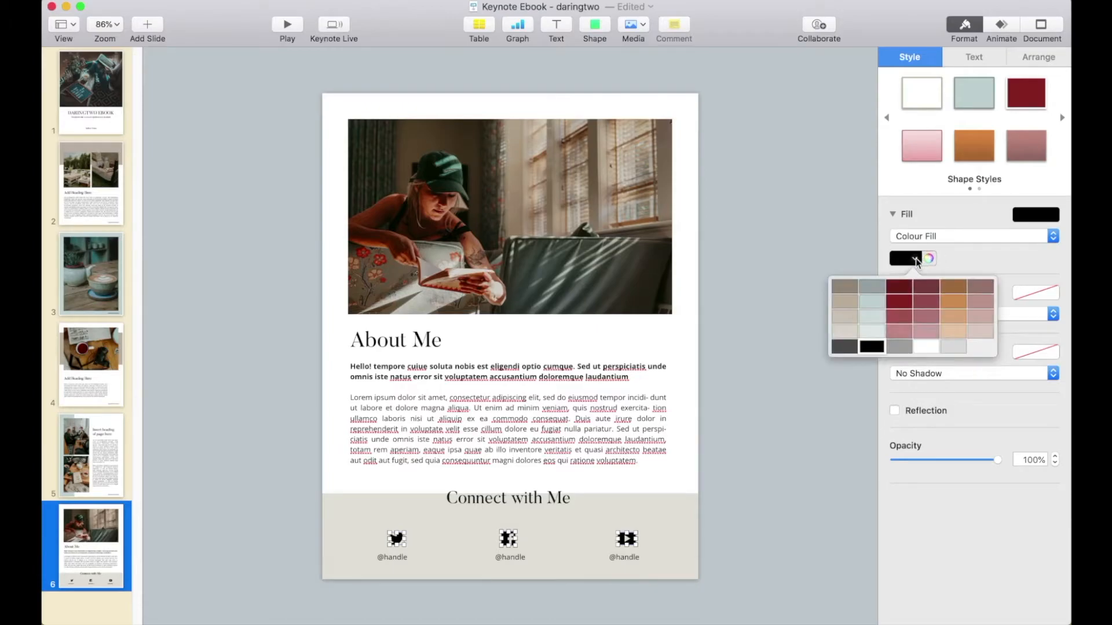
left_click(899, 301)
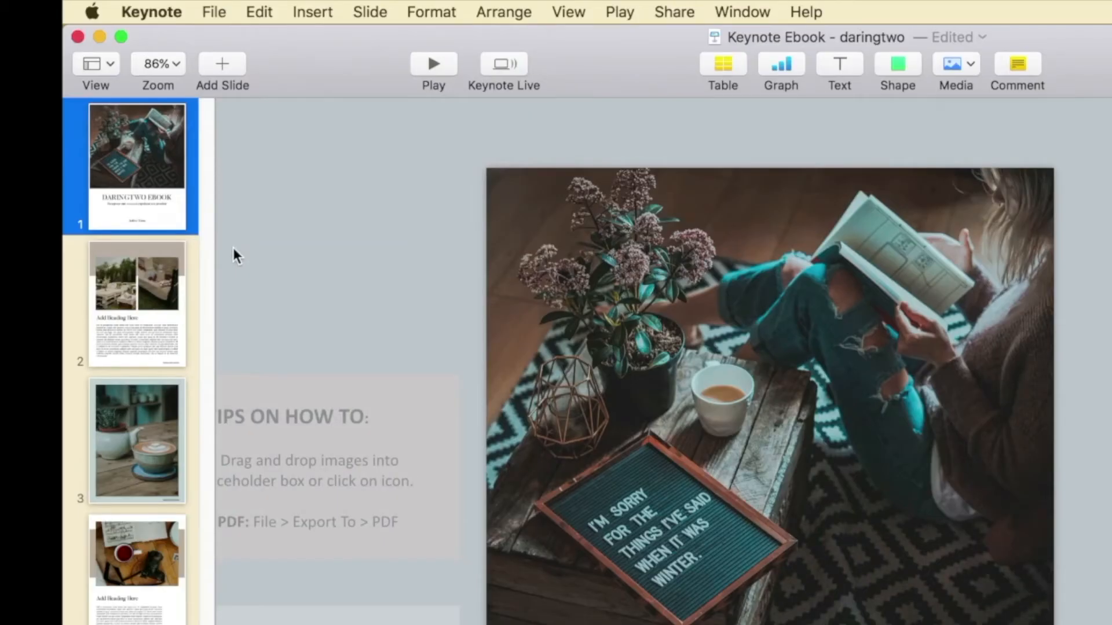
- Export the ebook as a PDF with Good image quality to the Desktop under the name Keynote Ebook - daringtwo
left_click(216, 18)
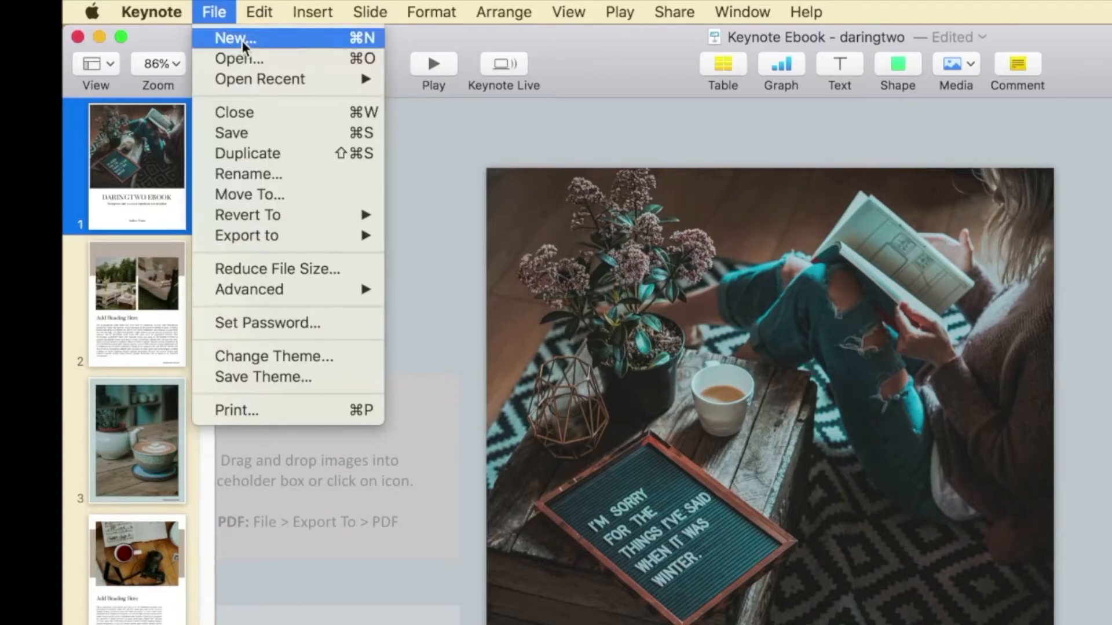
mouse_move(333, 239)
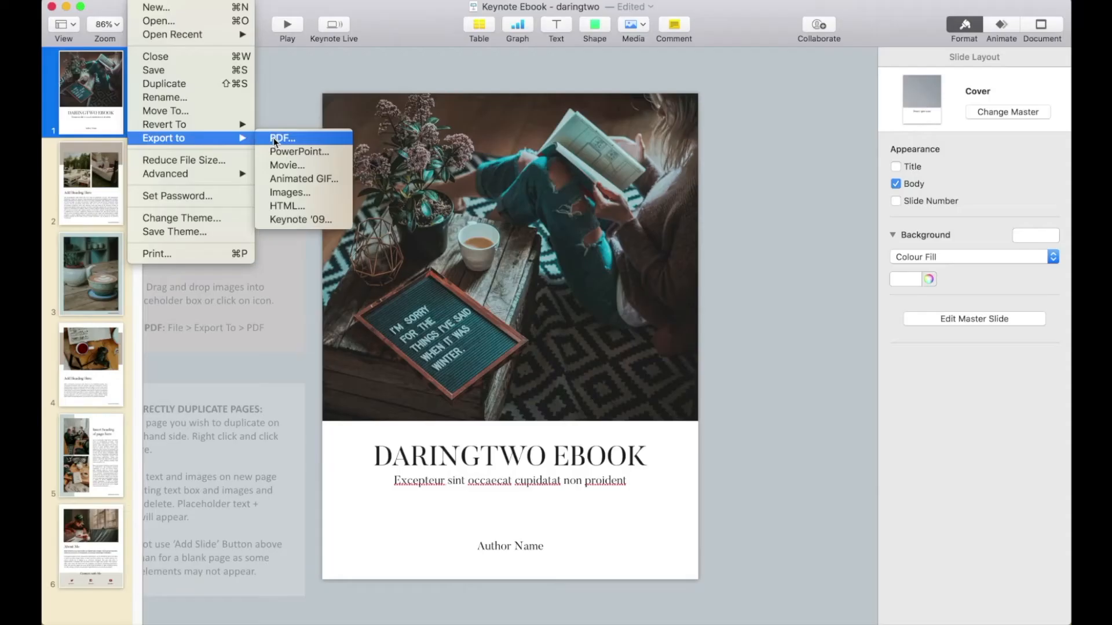
left_click(426, 235)
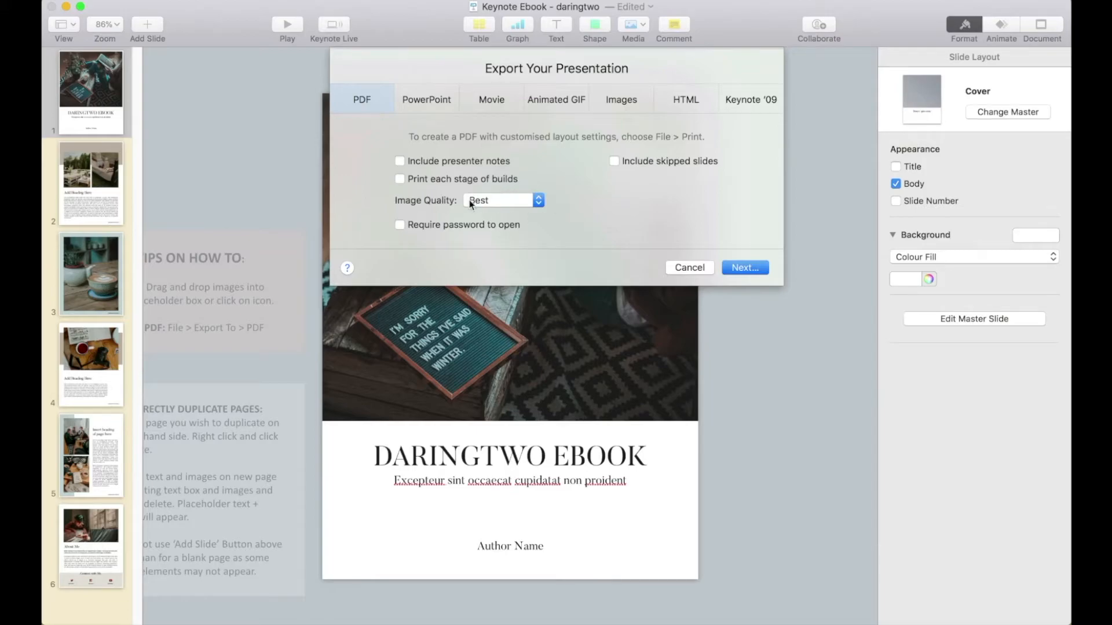
left_click(537, 201)
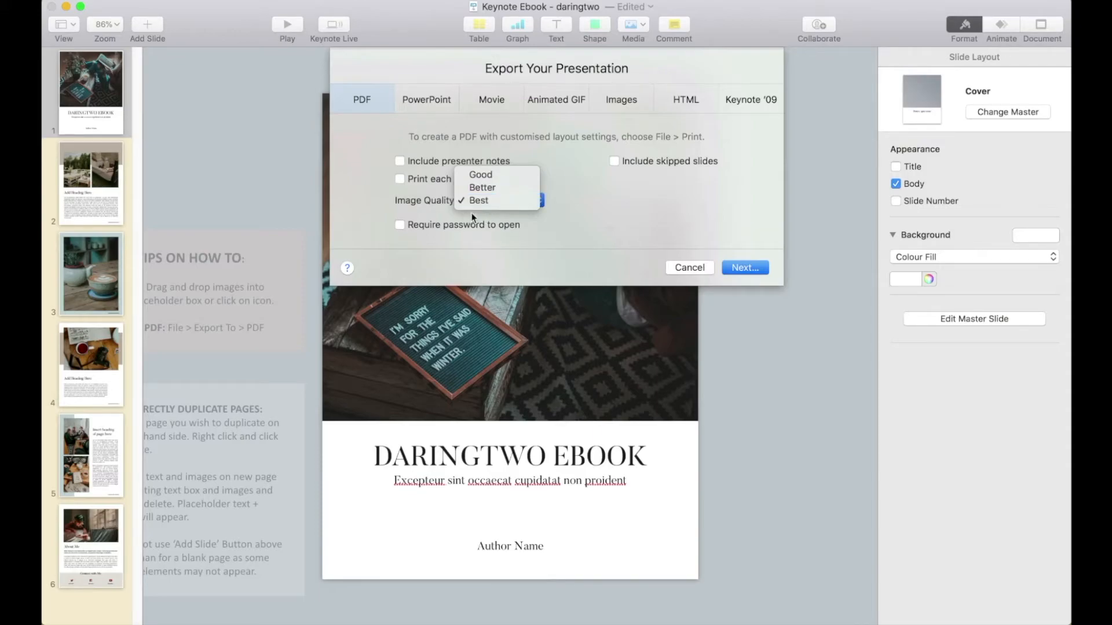
left_click(478, 188)
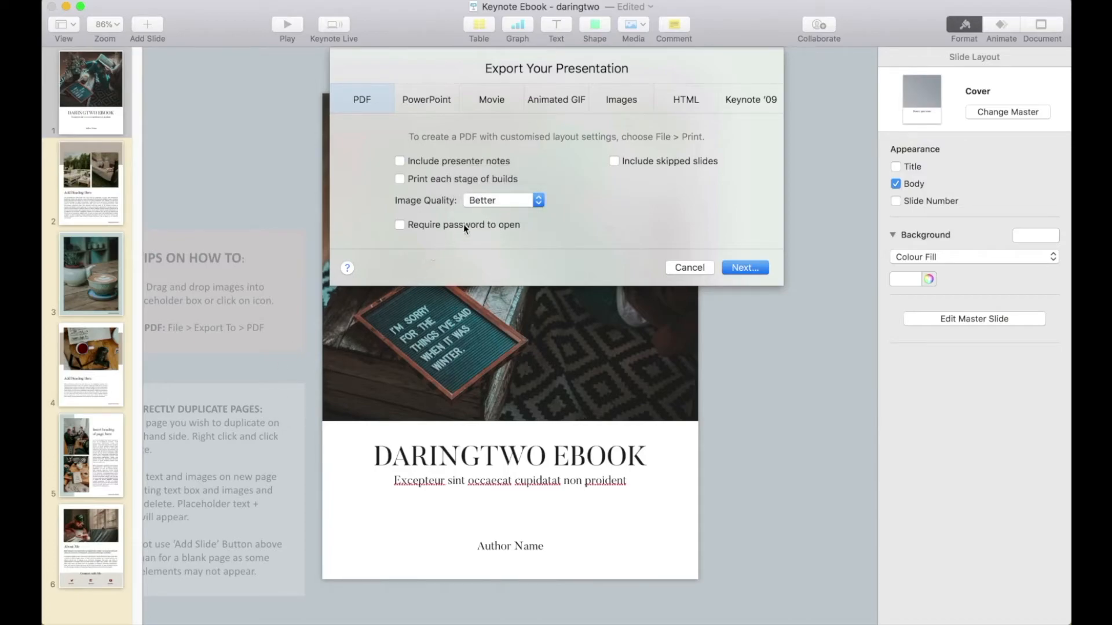
left_click(476, 202)
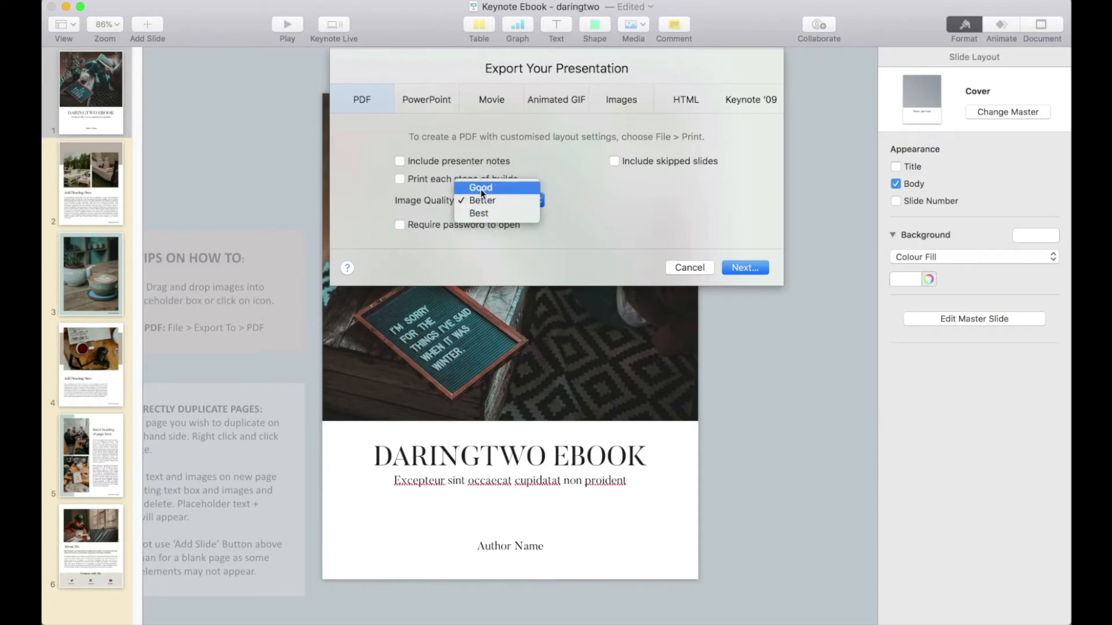
left_click(482, 187)
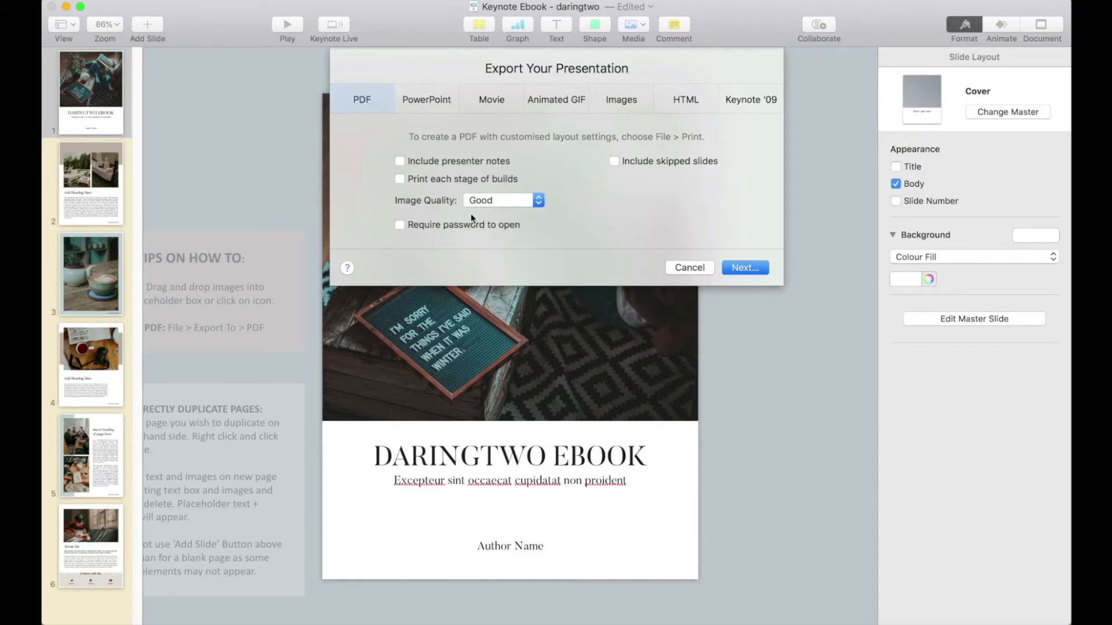
key("Return")
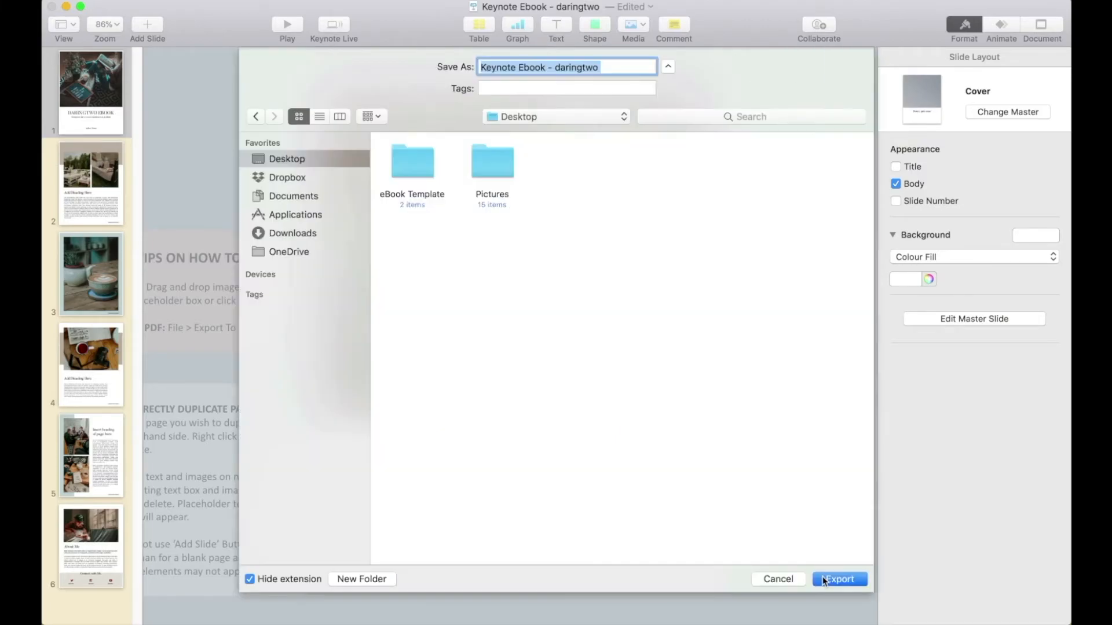
left_click(839, 579)
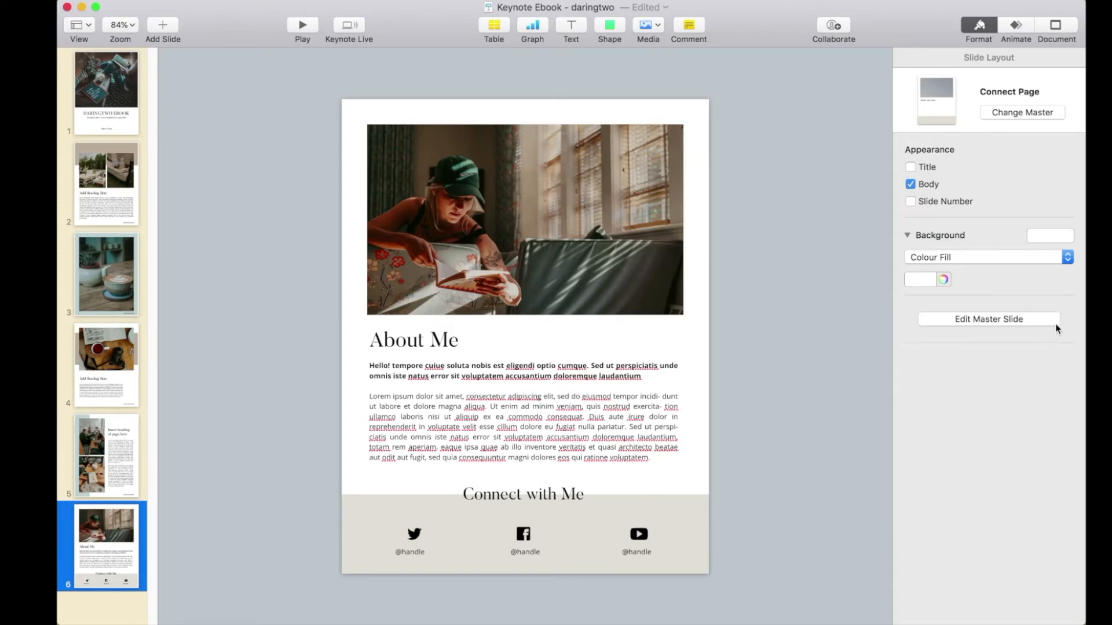
- Extend the beige rectangle on the Connect Page master slide upward to behind the middle of the photo and finish master editing
left_click(990, 321)
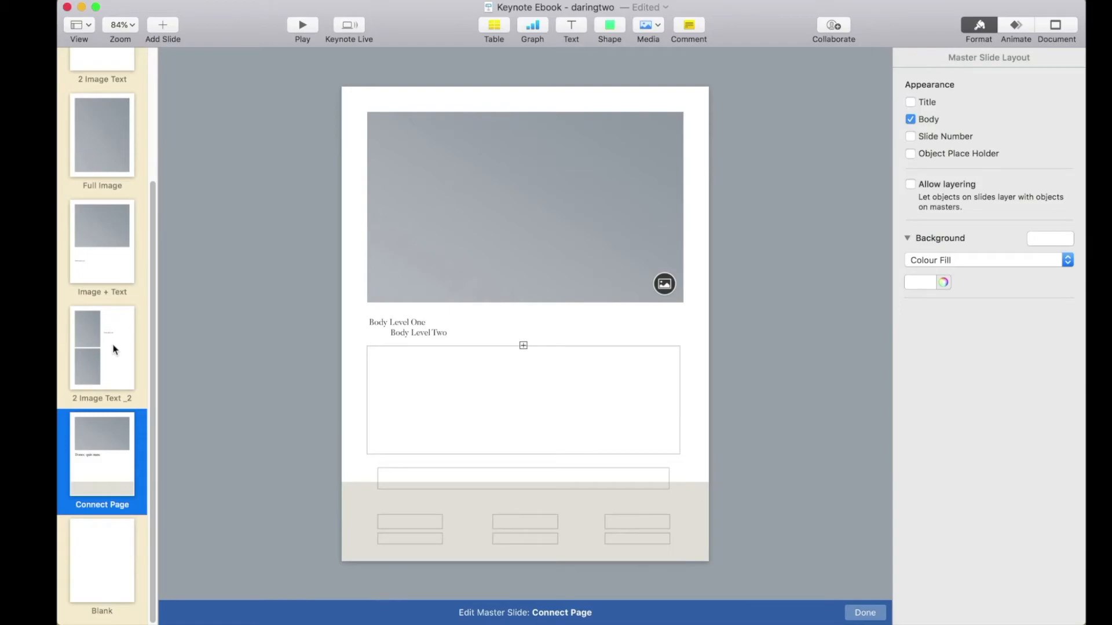
scroll(110, 249, "up", 3)
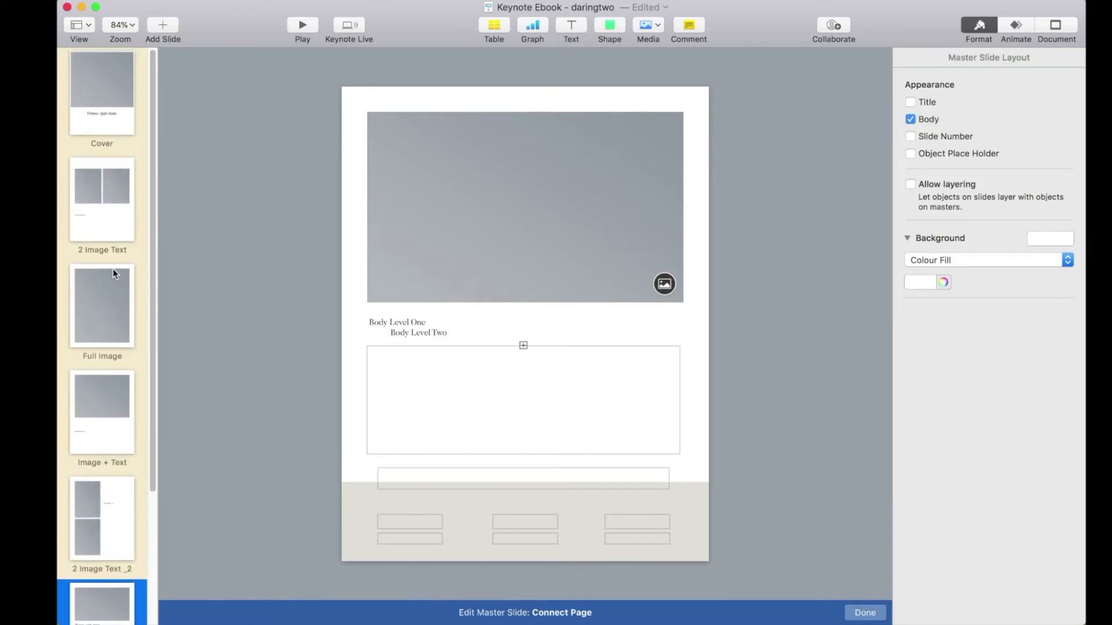
scroll(107, 191, "down", 4)
scroll(113, 307, "up", 3)
scroll(115, 328, "down", 4)
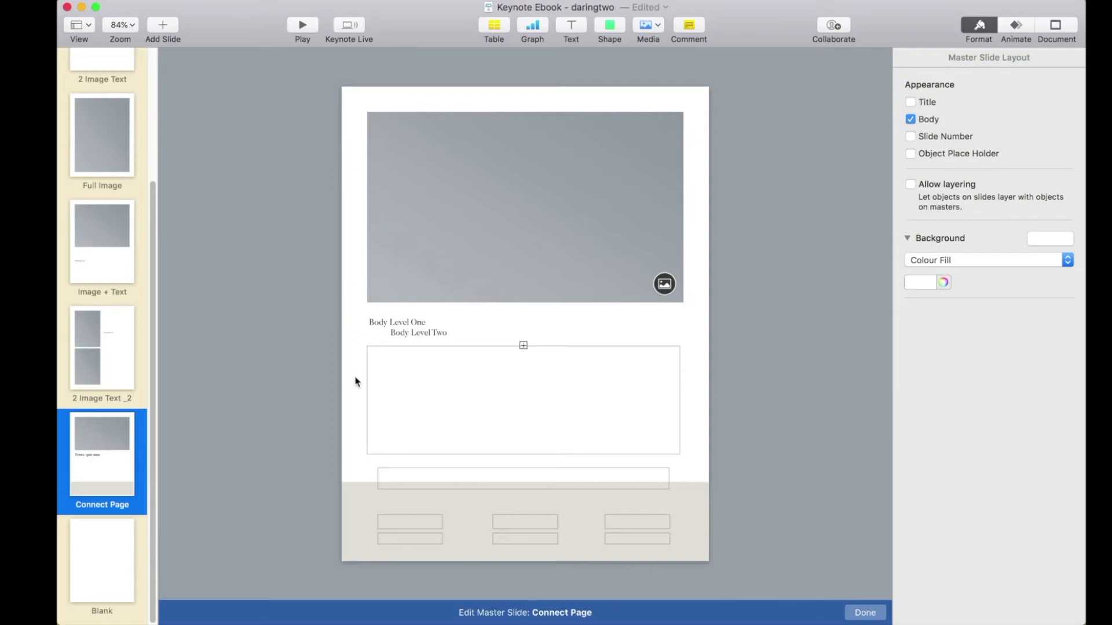
left_click(447, 527)
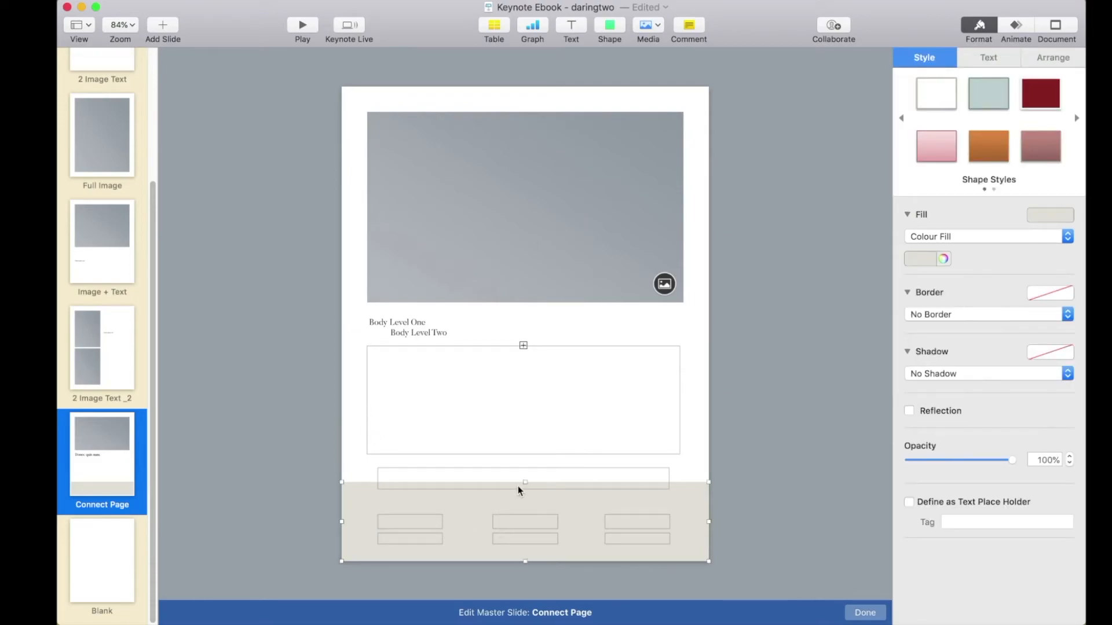
left_click_drag(526, 483, 496, 193)
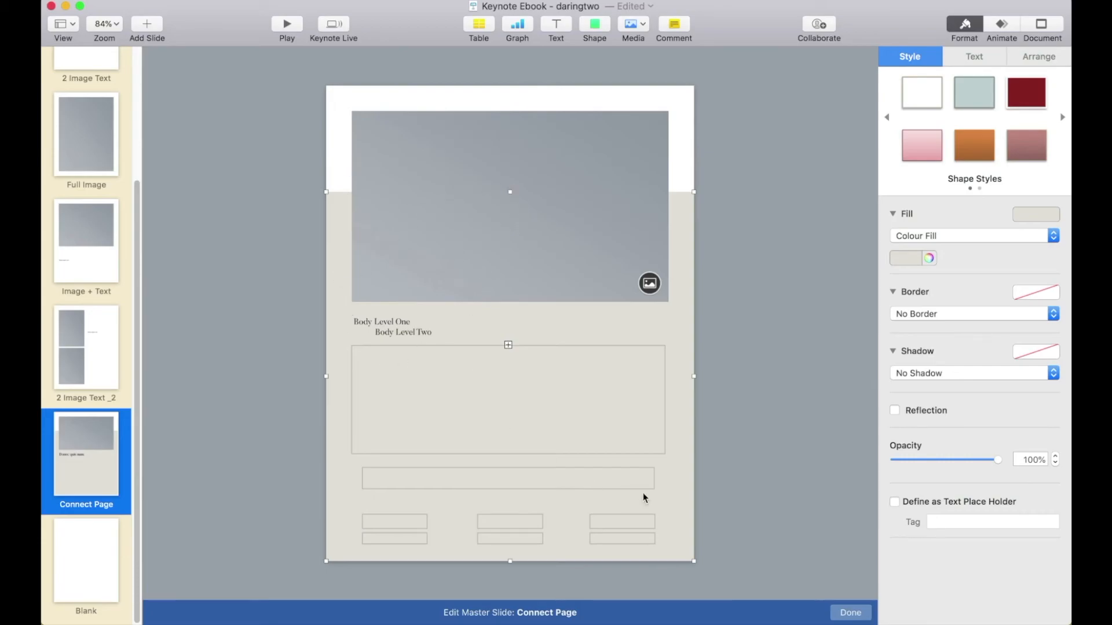
left_click(849, 613)
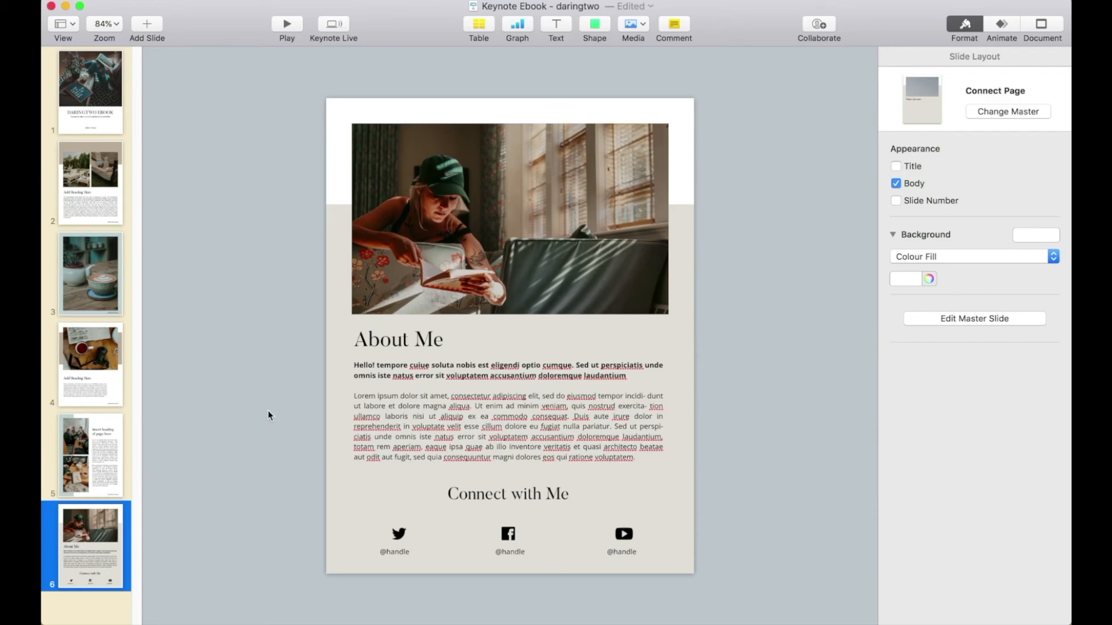
- Duplicate the About Me page at position 6
right_click(108, 533)
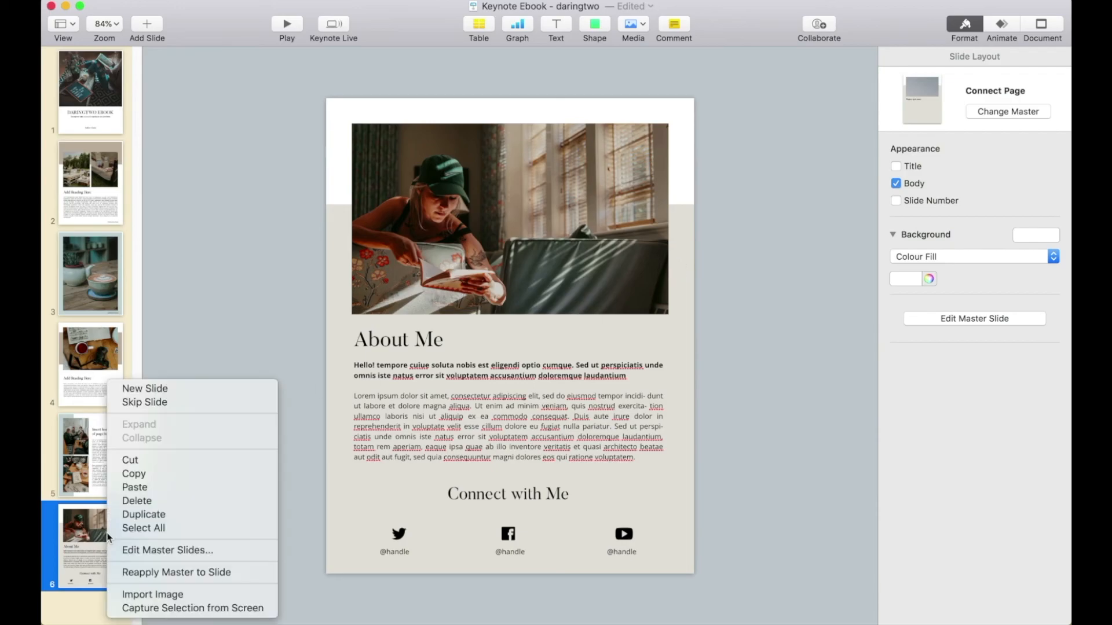
left_click(159, 516)
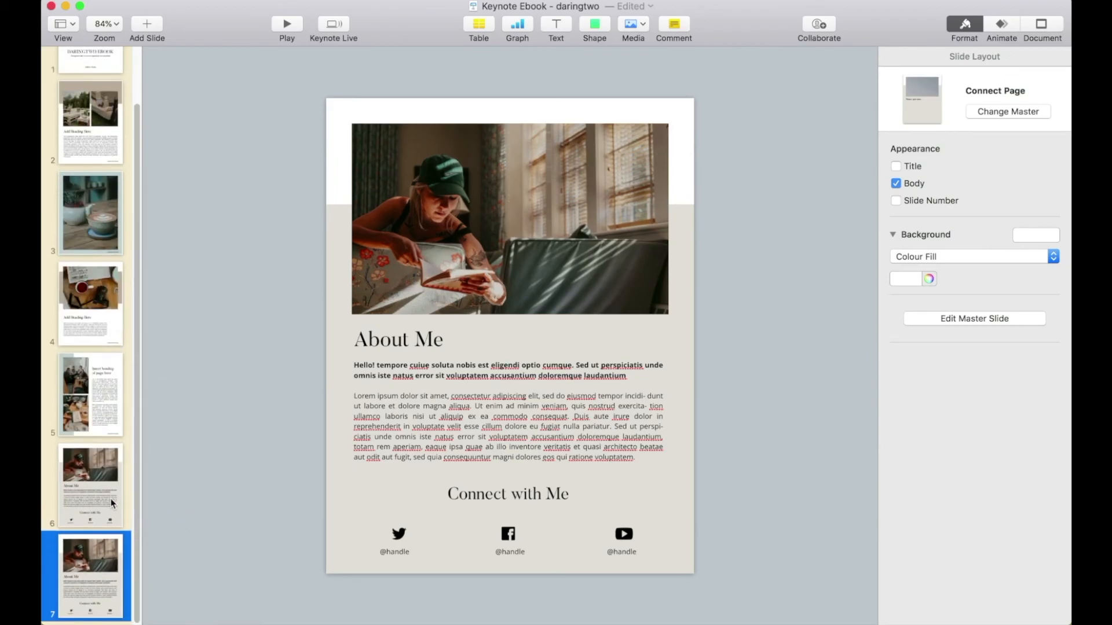
- Shrink the Connect Page master's beige rectangle down to the level of the Connect with Me heading, finish master editing and check pages 6 and 7
left_click(925, 320)
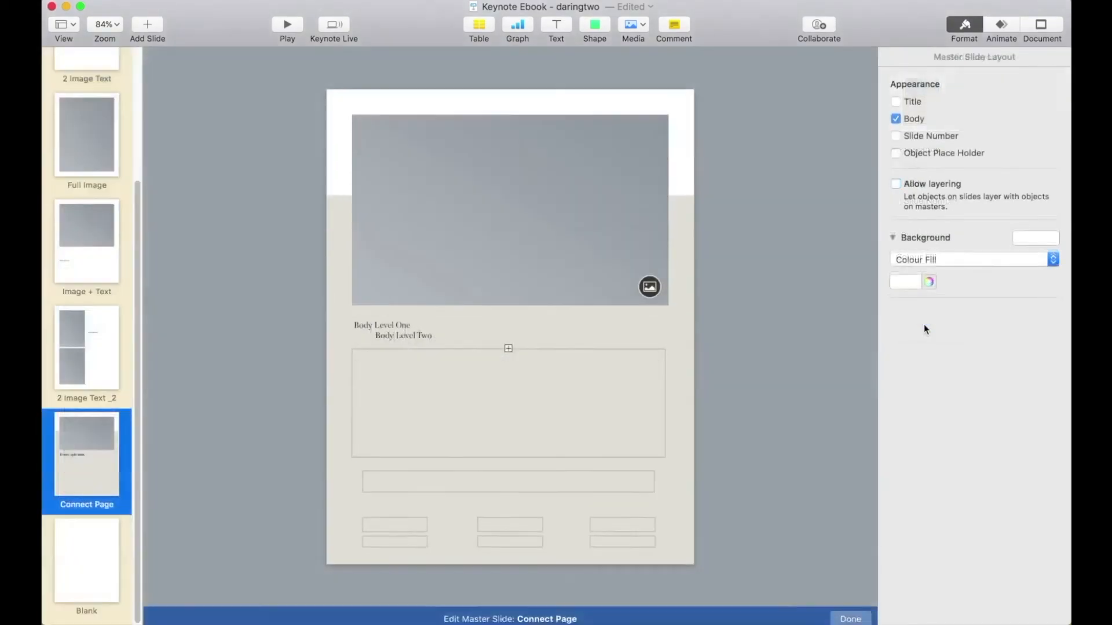
left_click(341, 222)
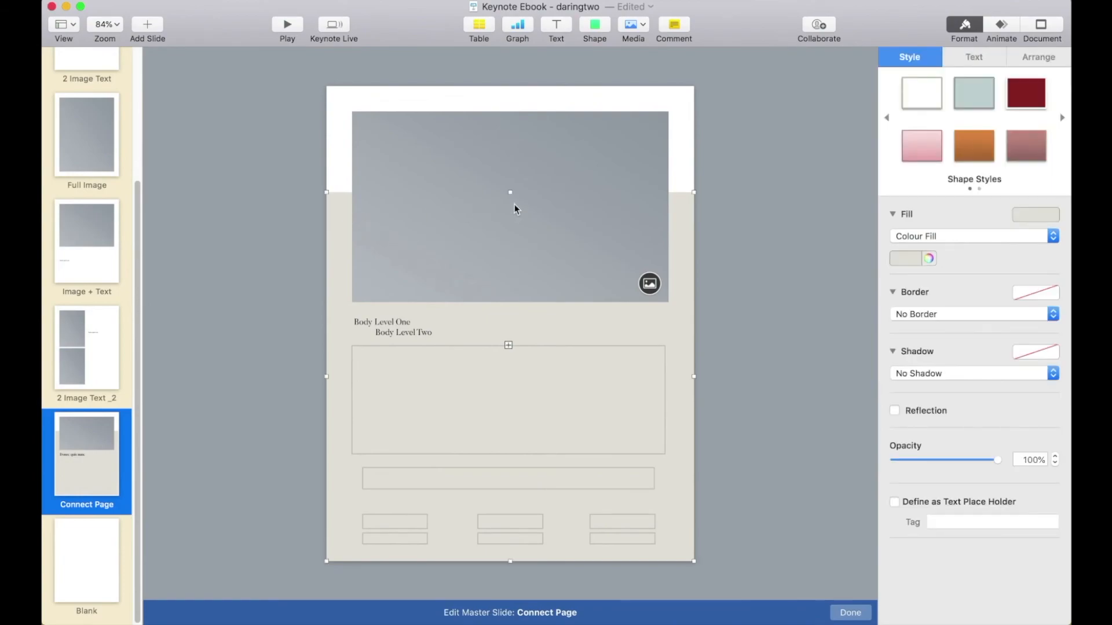
left_click_drag(510, 193, 492, 479)
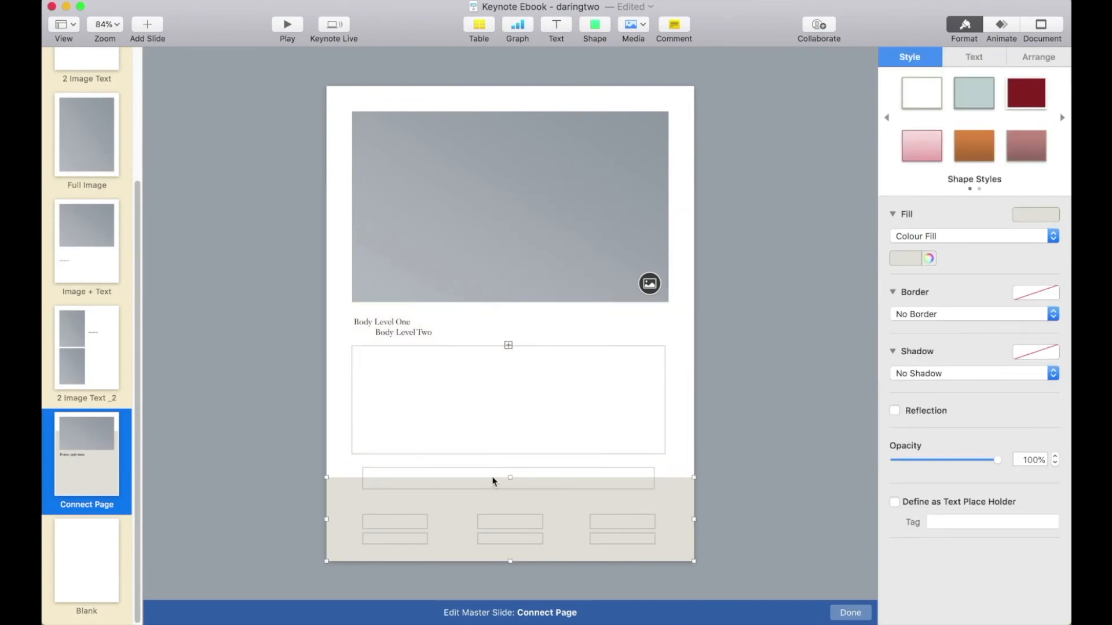
left_click(839, 616)
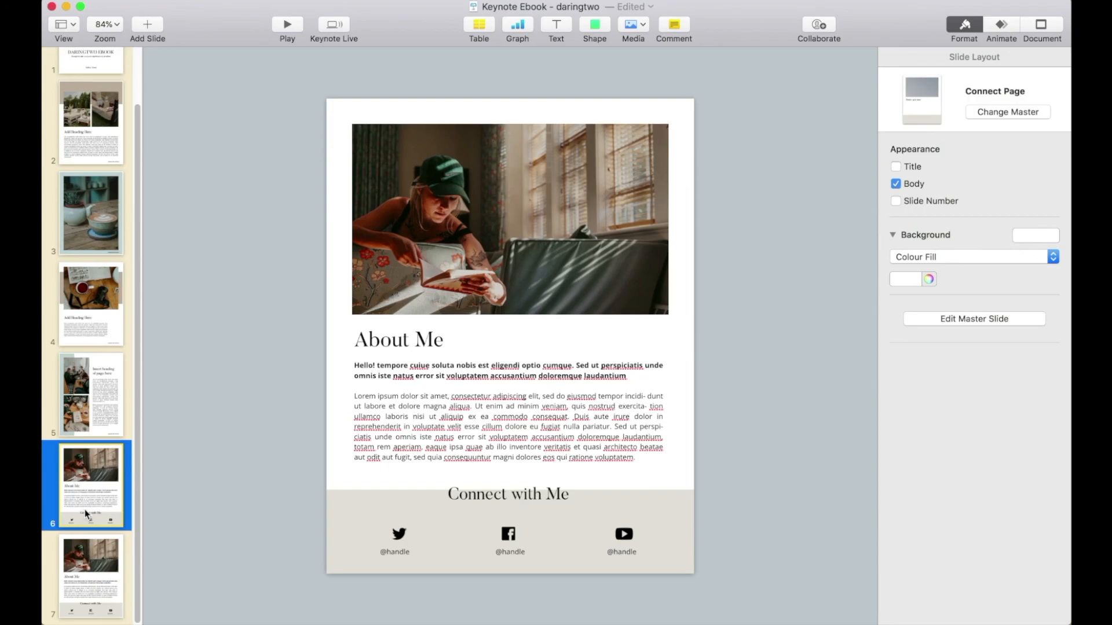
left_click(82, 557)
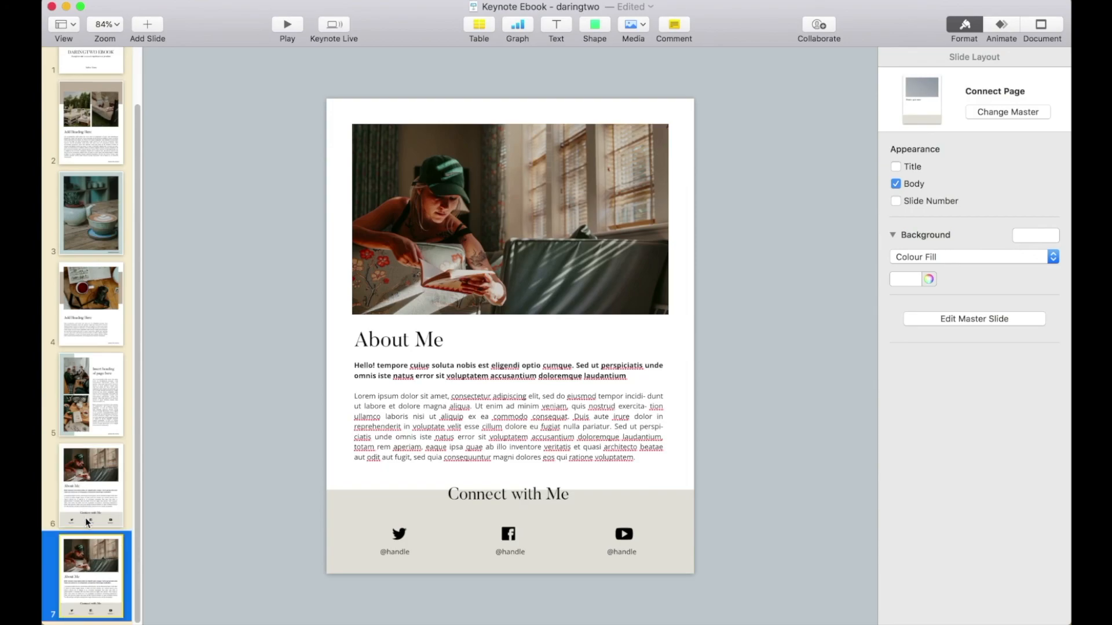